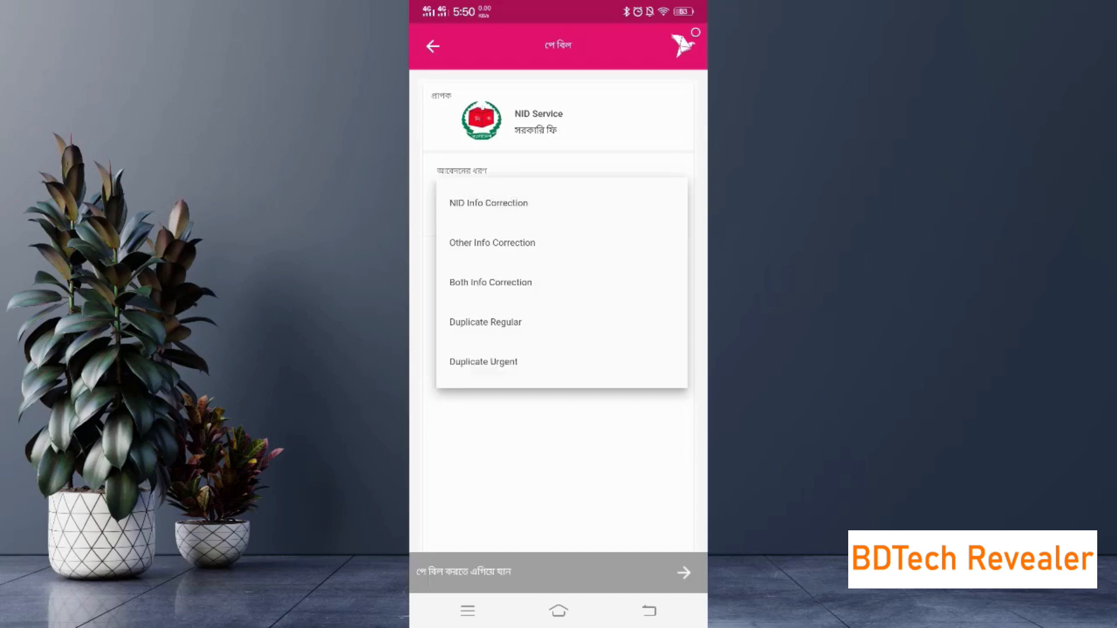
Step: Choose NID Info Correction in bKash, enter the NID number and proceed to the ৳236.00 bill
left_click(470, 203)
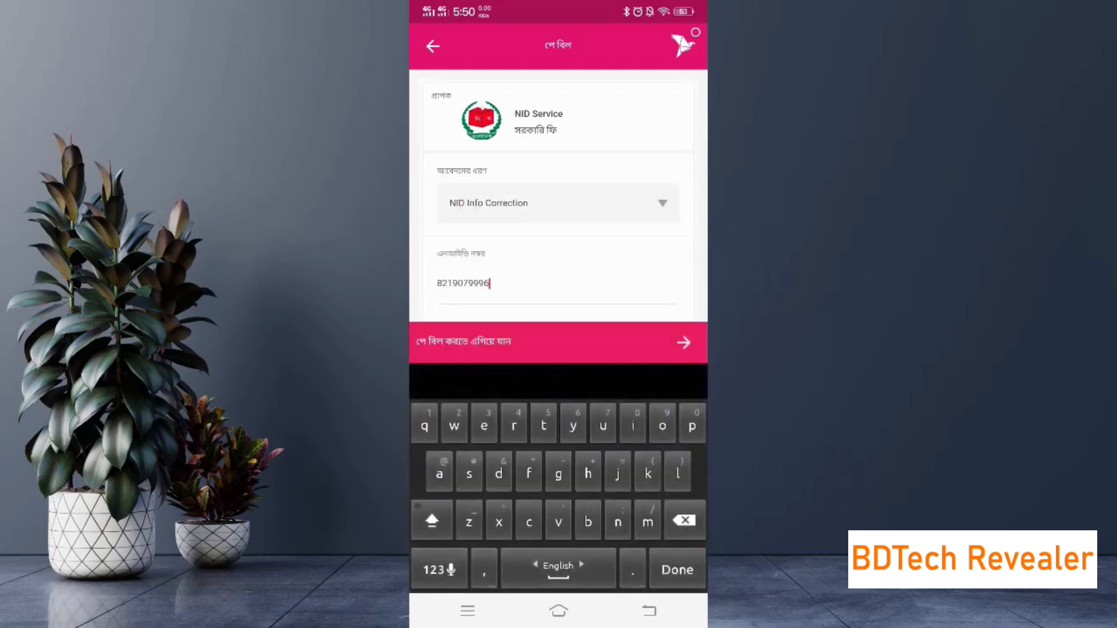
left_click(650, 611)
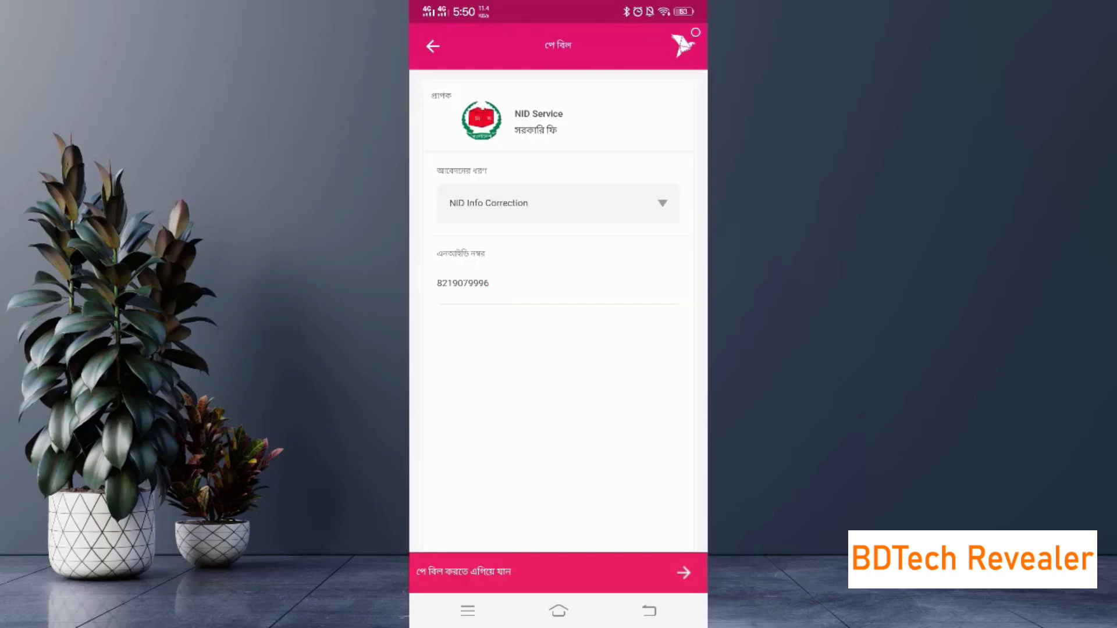
left_click(559, 573)
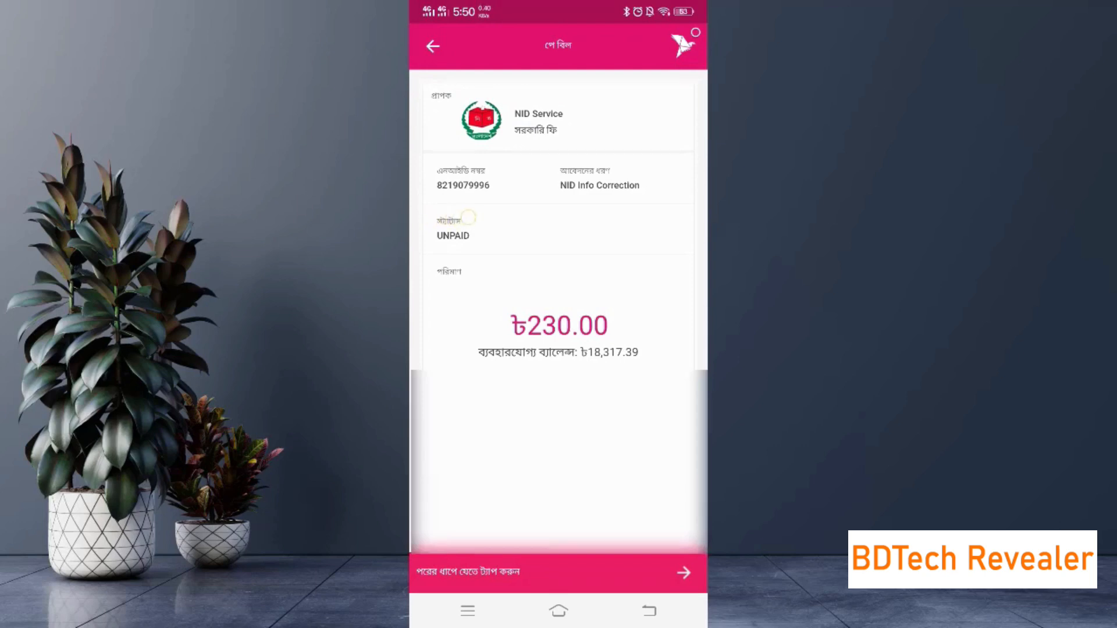
left_click(615, 572)
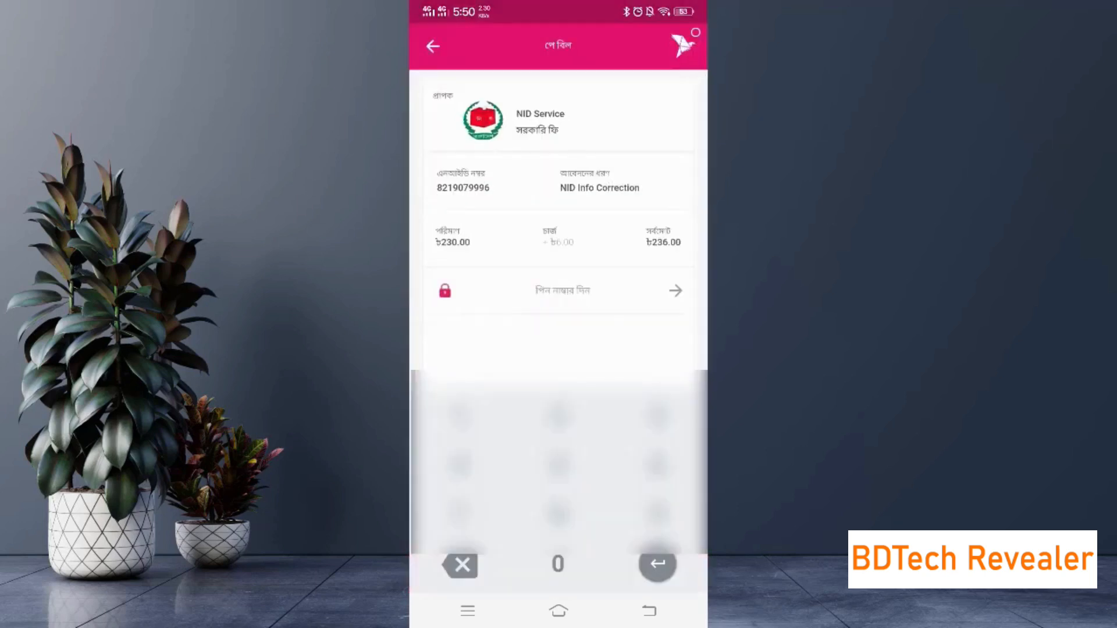
Step: Authorise with the bKash PIN and confirm payment of the NID fee bill
type("•••••")
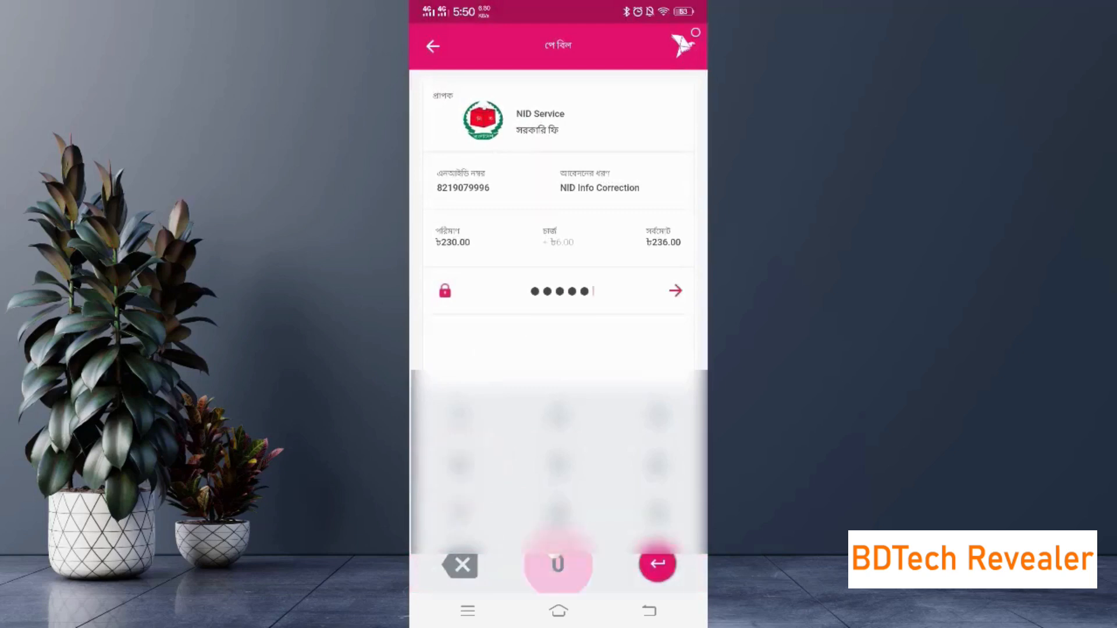
left_click(658, 563)
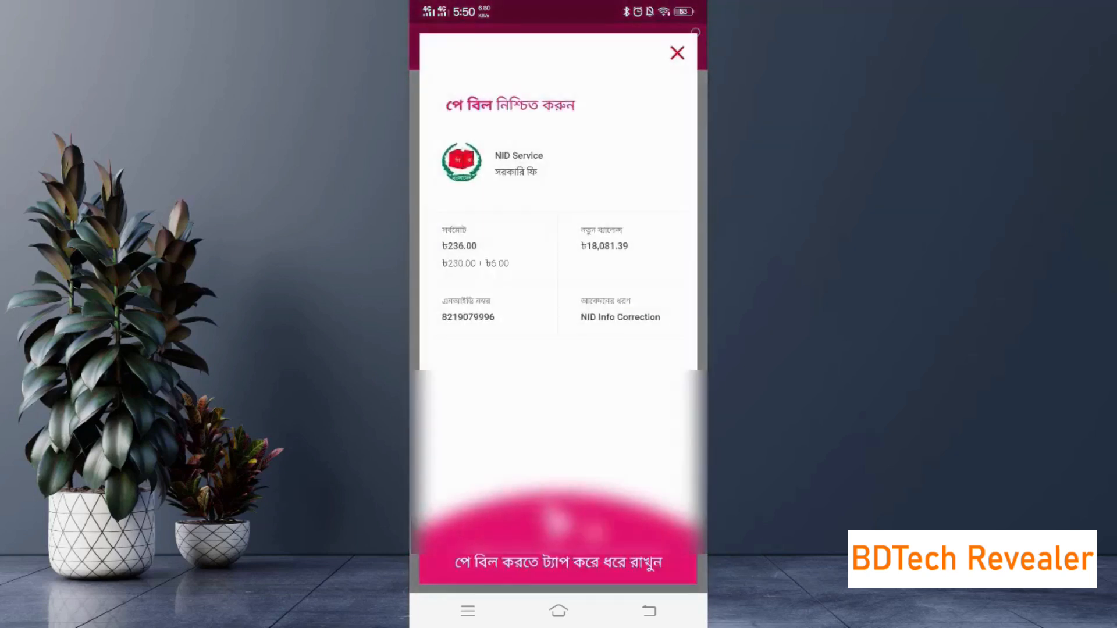
left_click(594, 532)
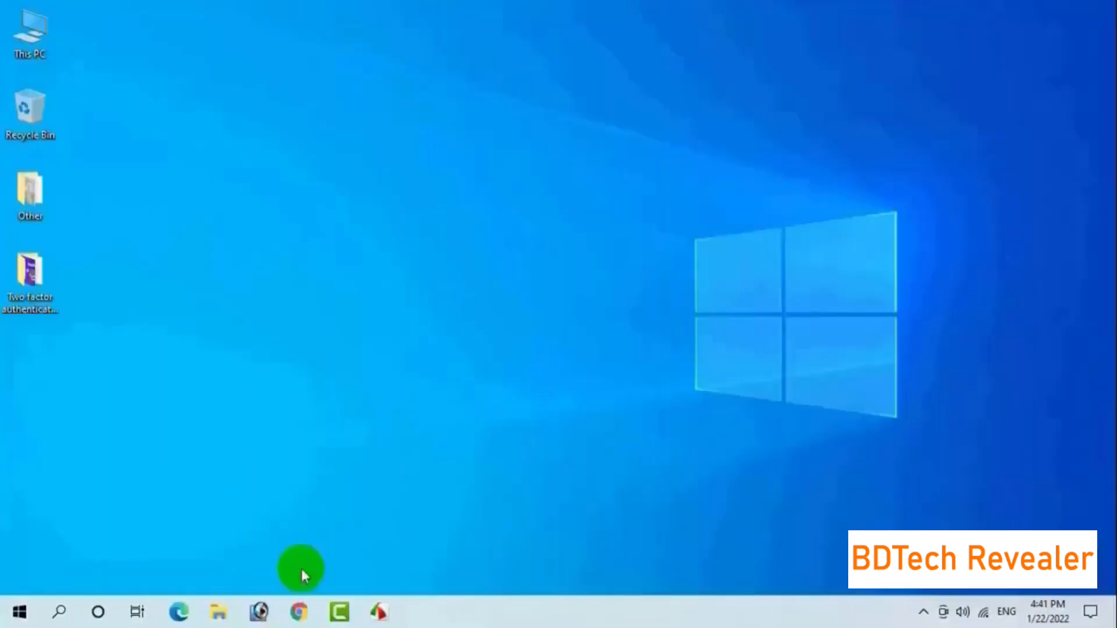
Step: Search Google for 'nid' in Chrome and open the NID Application System result
left_click(300, 611)
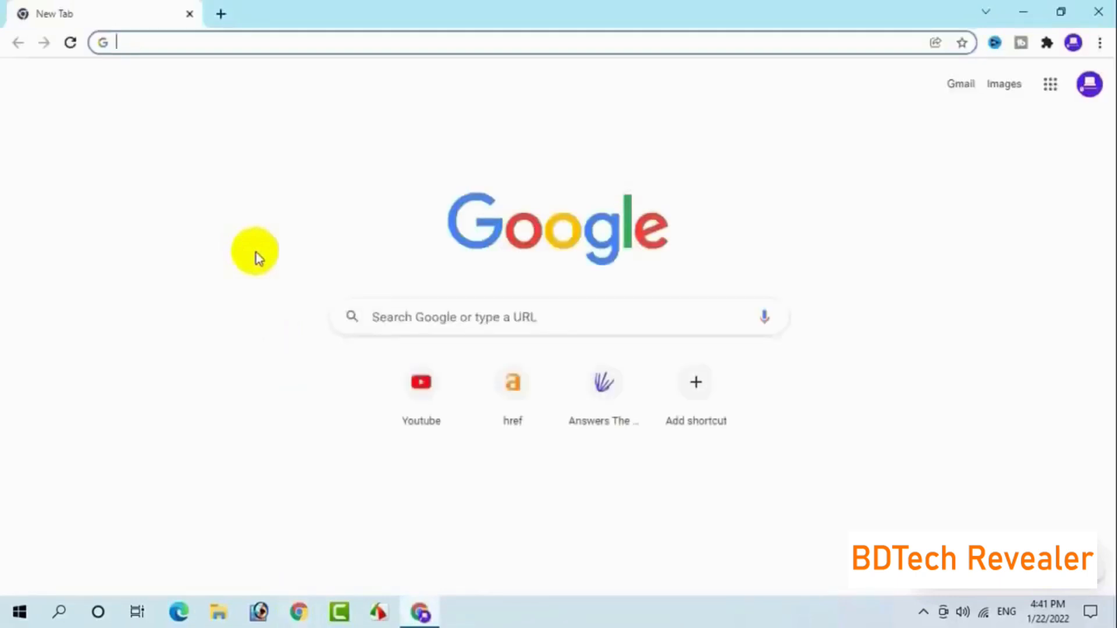
type("nid")
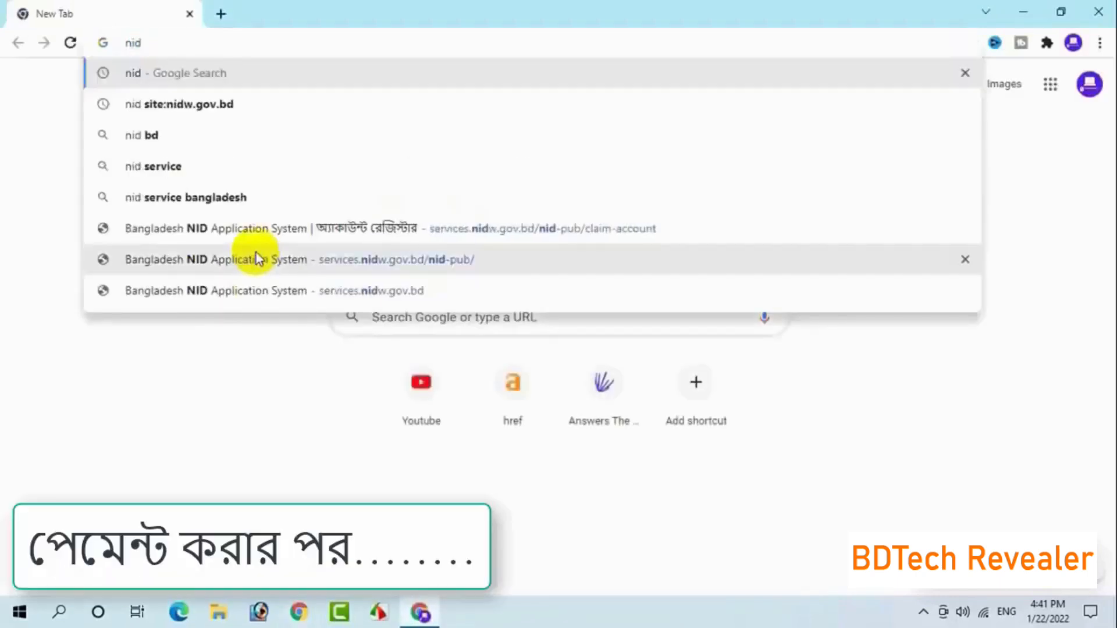
key("Return")
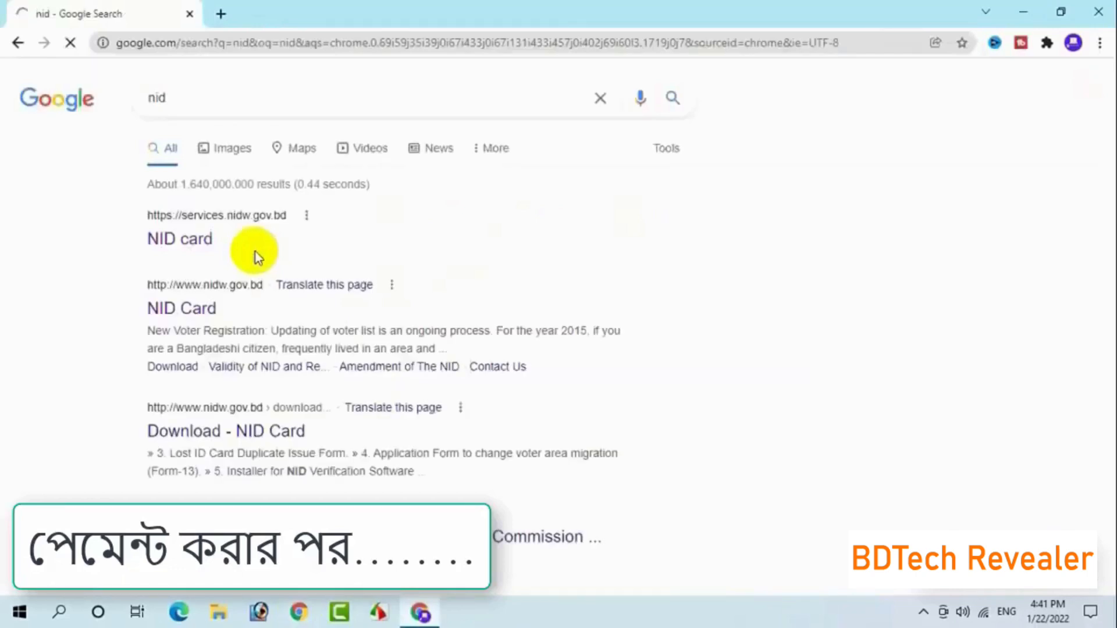
left_click(192, 249)
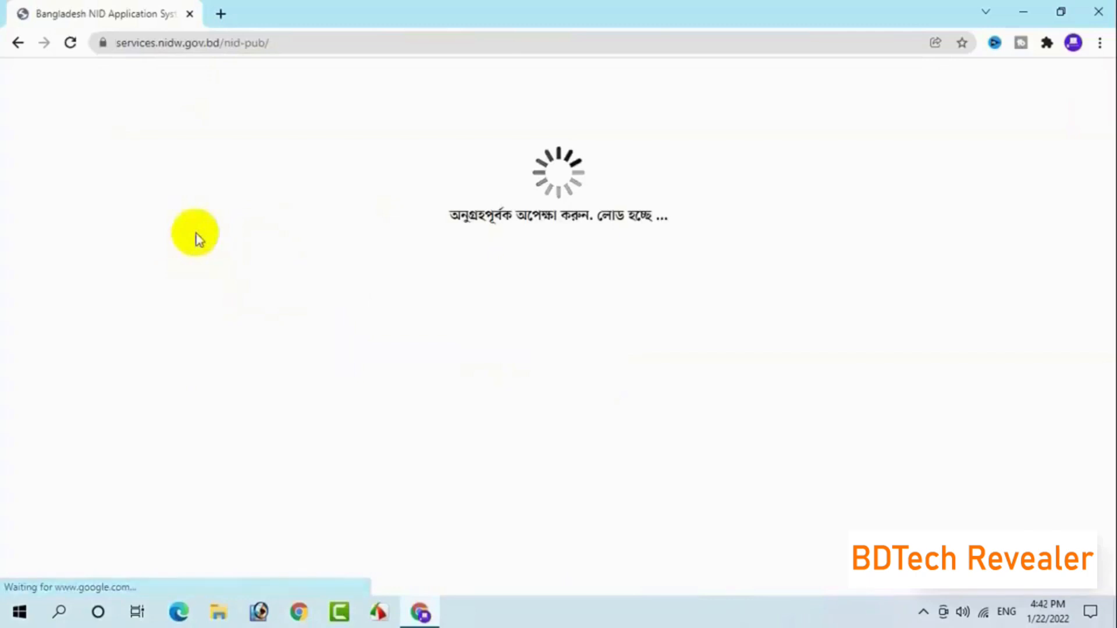
scroll(227, 229, "down", 5)
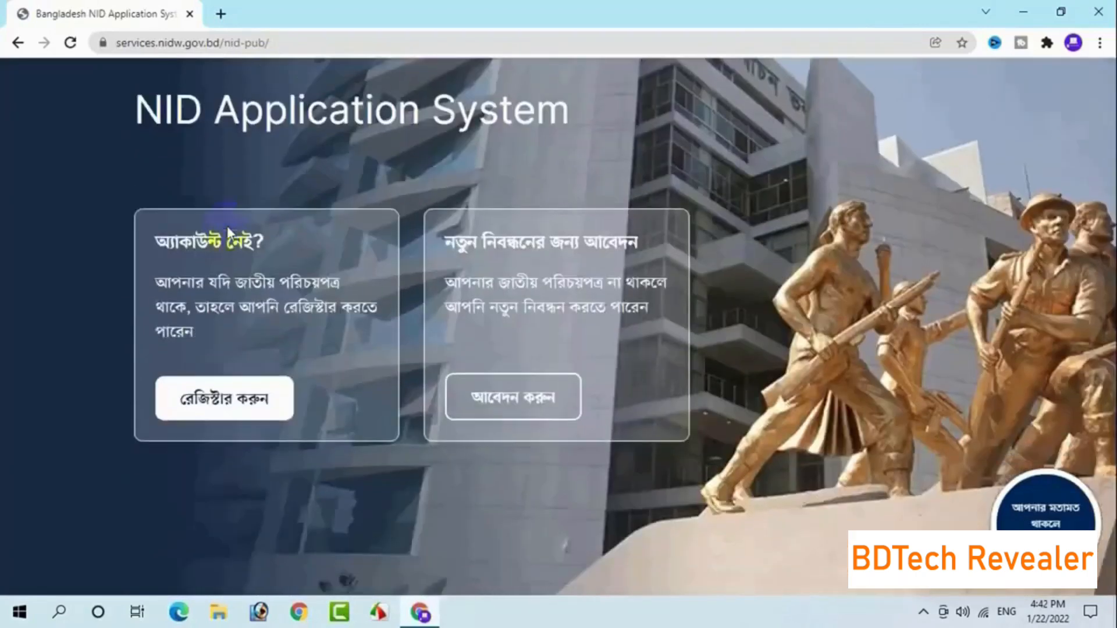
left_click(234, 408)
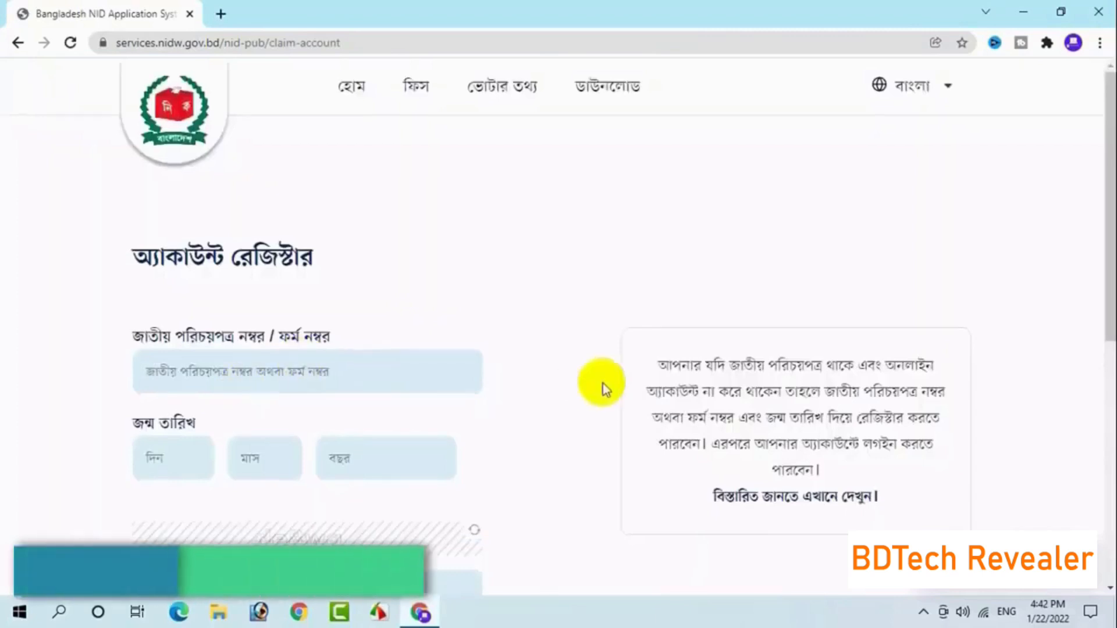
scroll(587, 384, "down", 2)
scroll(579, 387, "down", 2)
left_click(257, 216)
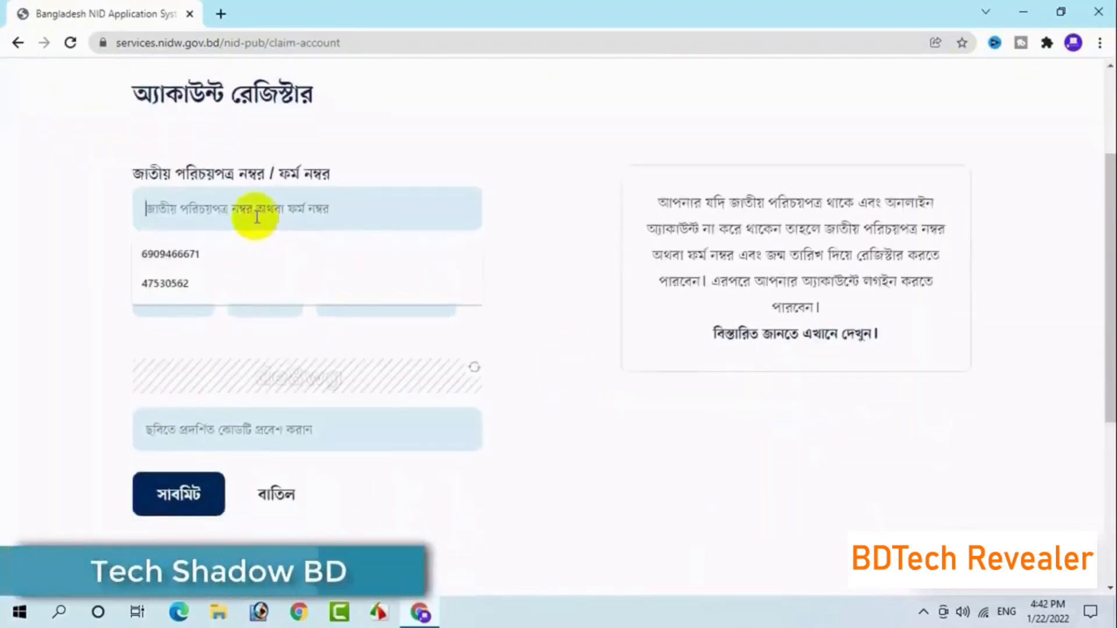
left_click(246, 254)
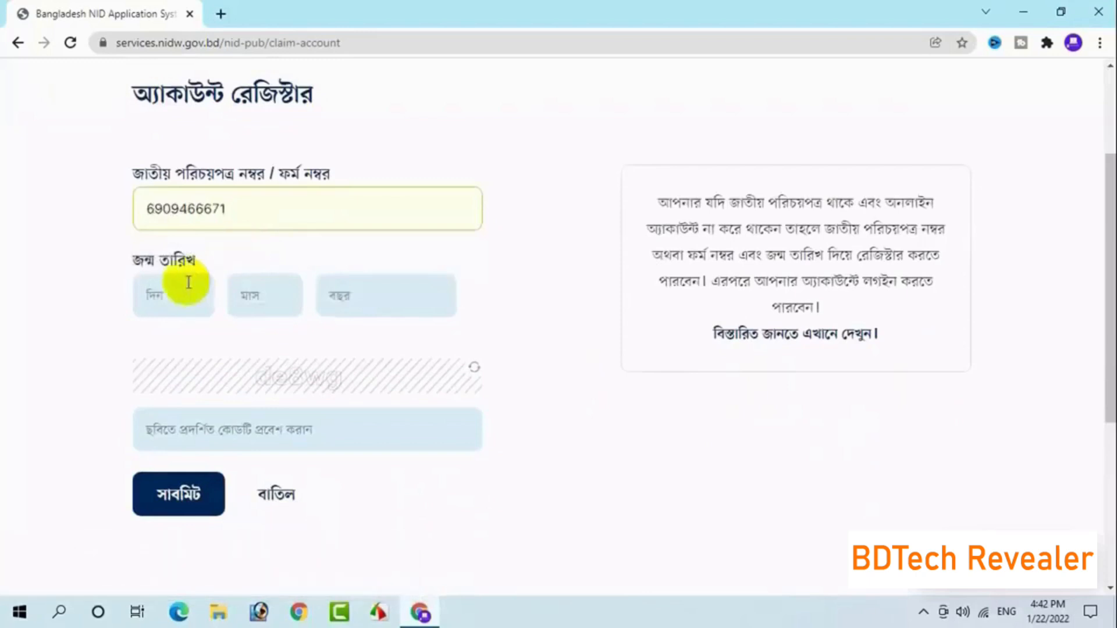
left_click(177, 297)
left_click(182, 333)
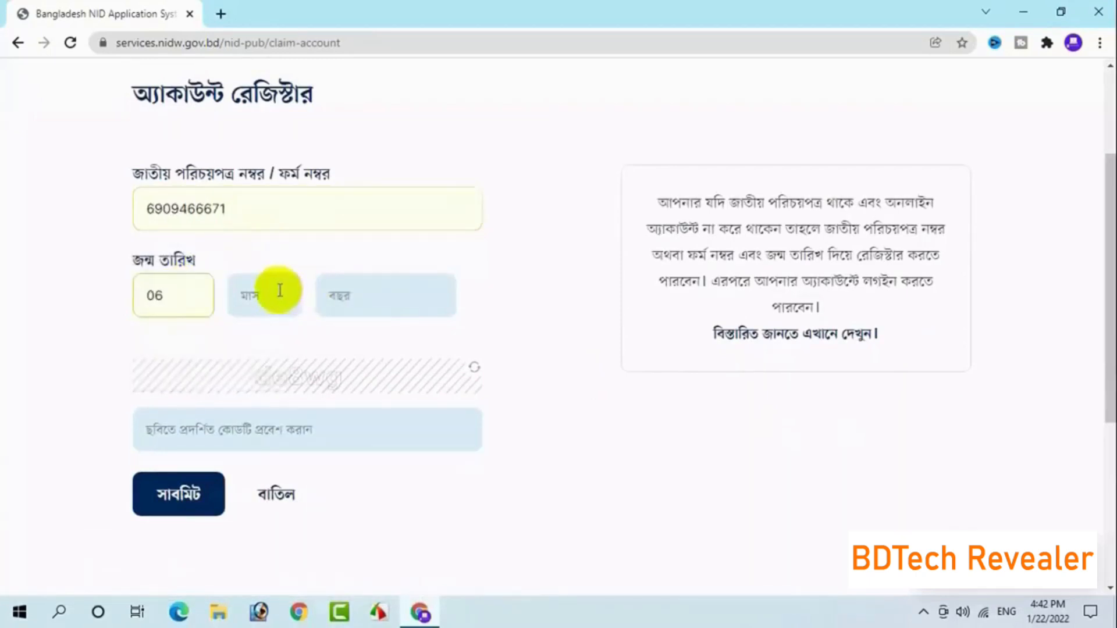
left_click(280, 290)
left_click(280, 336)
left_click(381, 293)
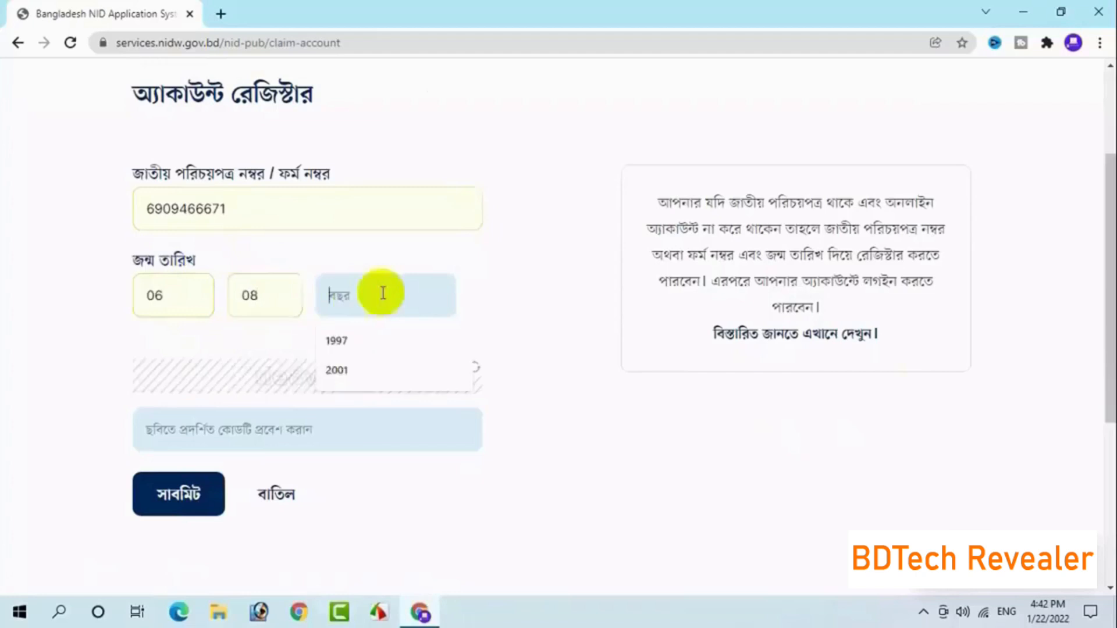
left_click(374, 341)
Step: Enter the captcha code and submit the registration details
left_click(355, 423)
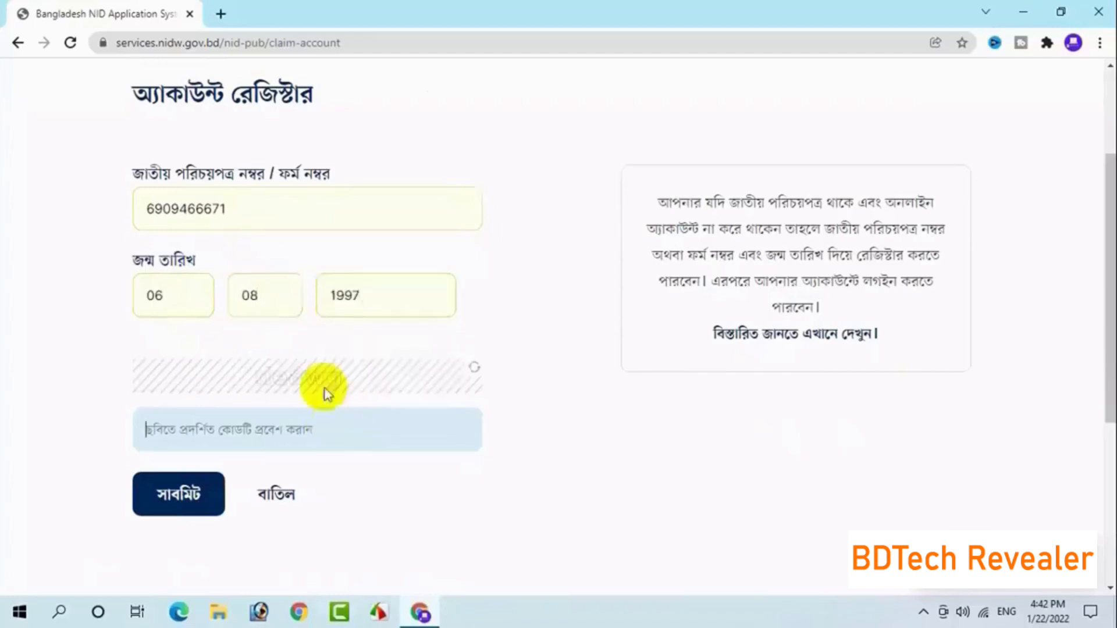
type("de")
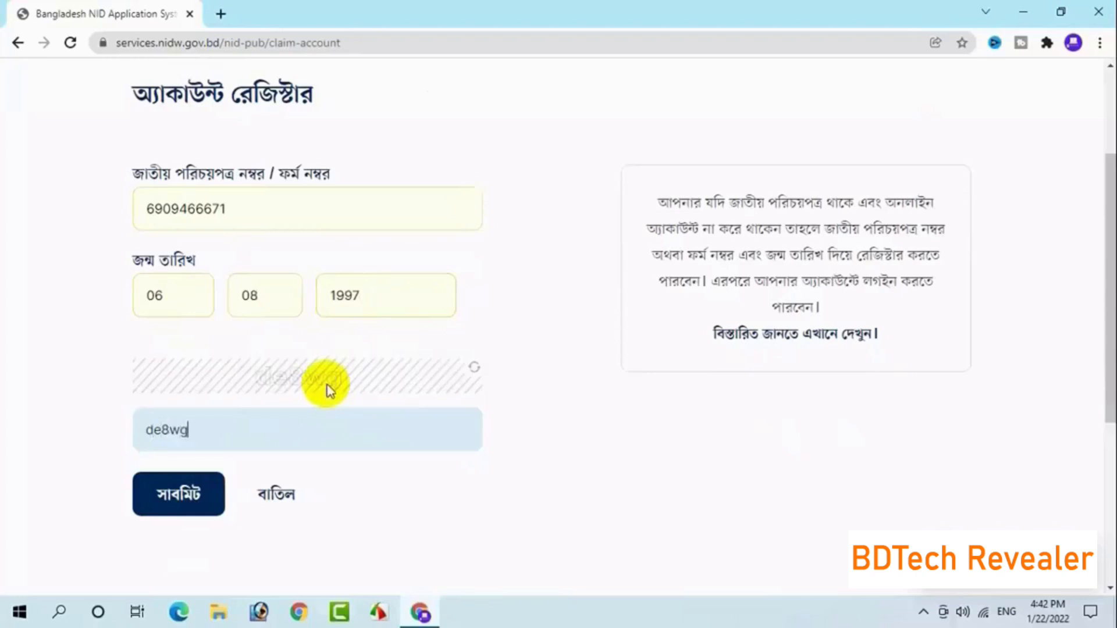
type("8wg")
left_click(190, 496)
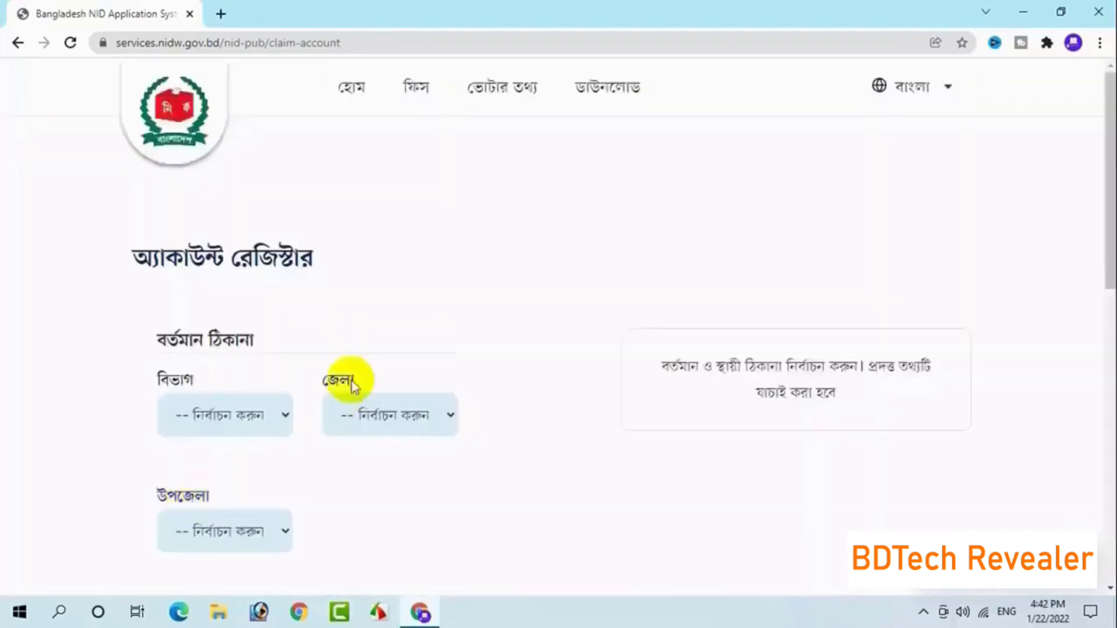
Step: Set the present address to ঢাকা division, মানিকগঞ্জ district, মানিকগঞ্জ সদর upazila
scroll(358, 343, "down", 3)
left_click(270, 256)
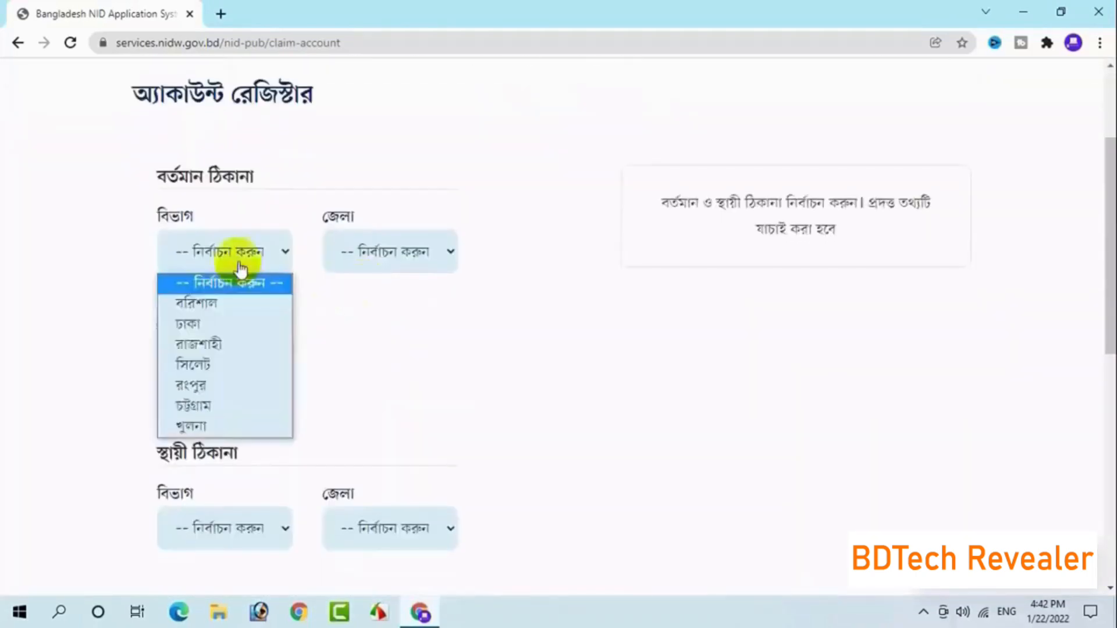
left_click(232, 326)
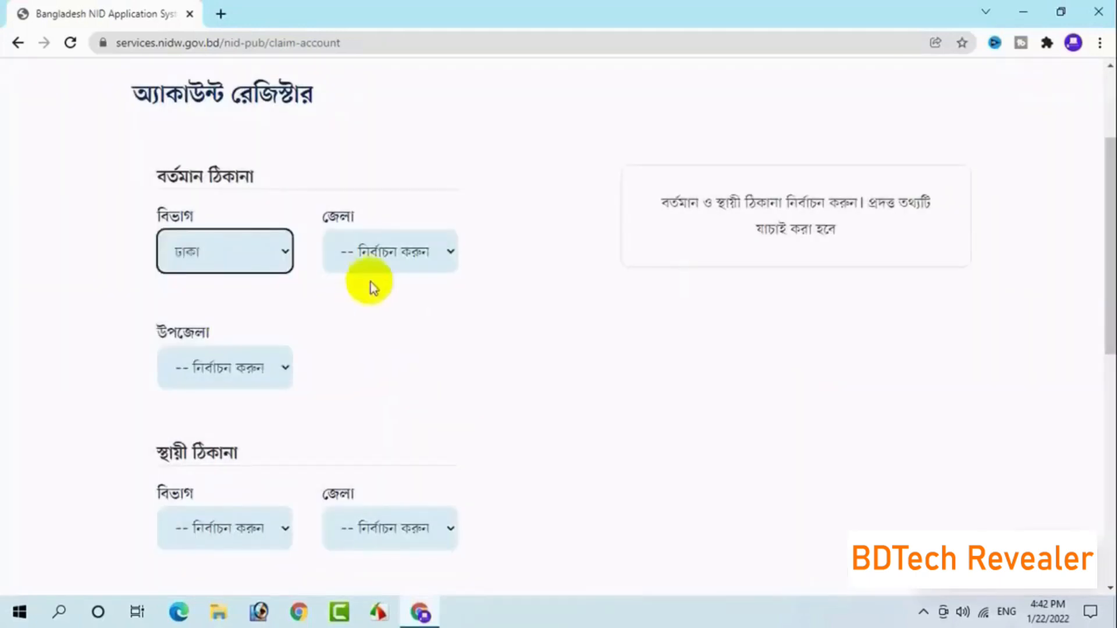
left_click(382, 256)
left_click(386, 454)
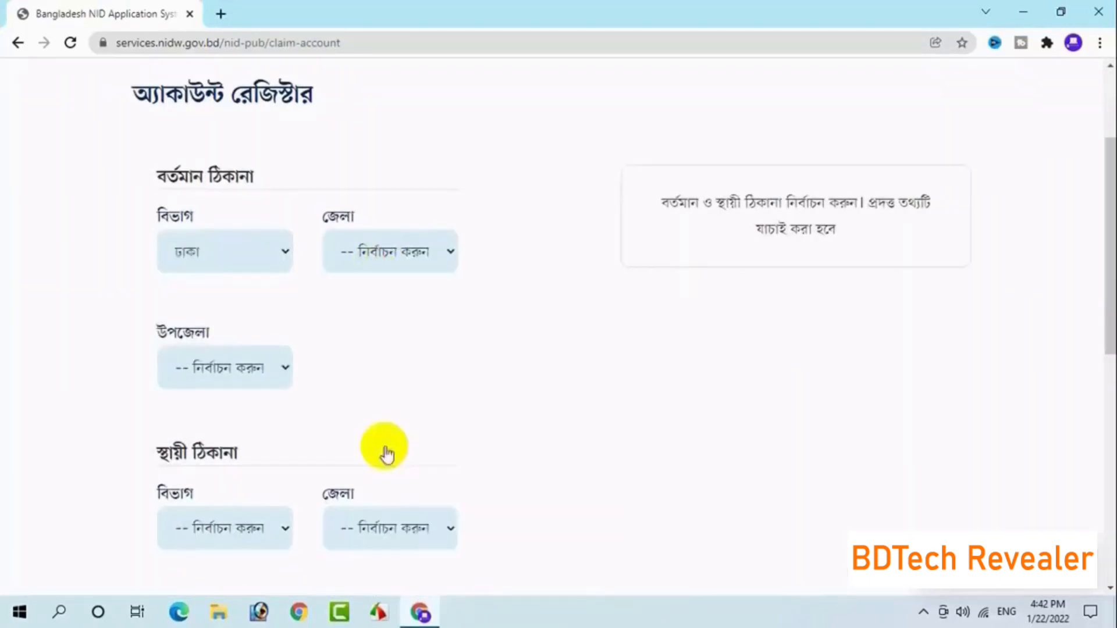
left_click(250, 375)
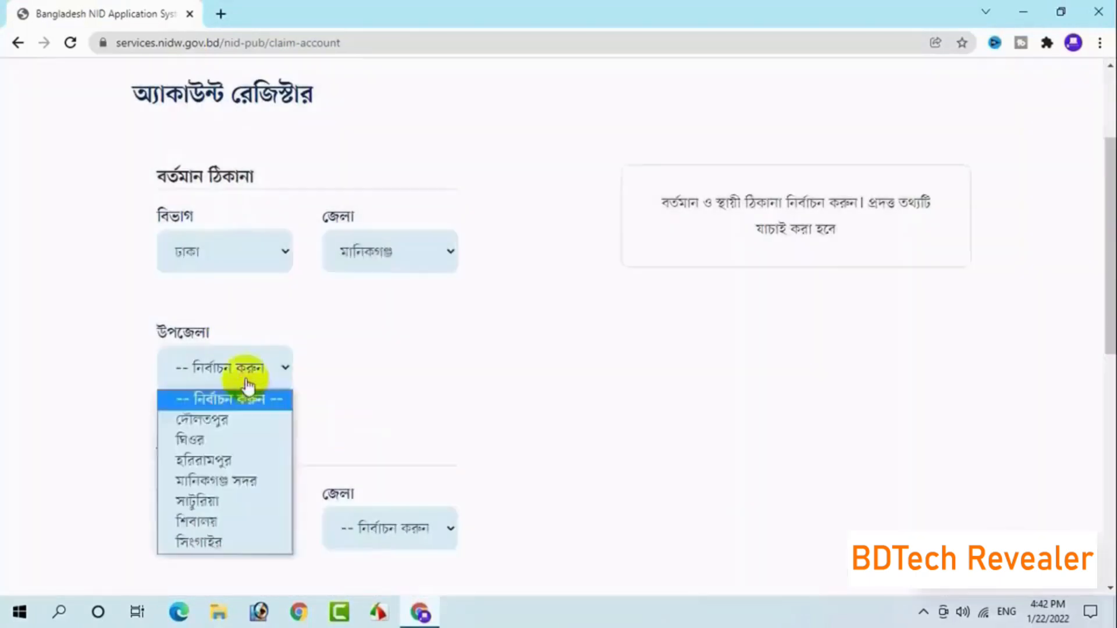
left_click(241, 478)
Step: Set the permanent address upazila to মানিকগঞ্জ সদর and continue to mobile verification
scroll(439, 413, "down", 3)
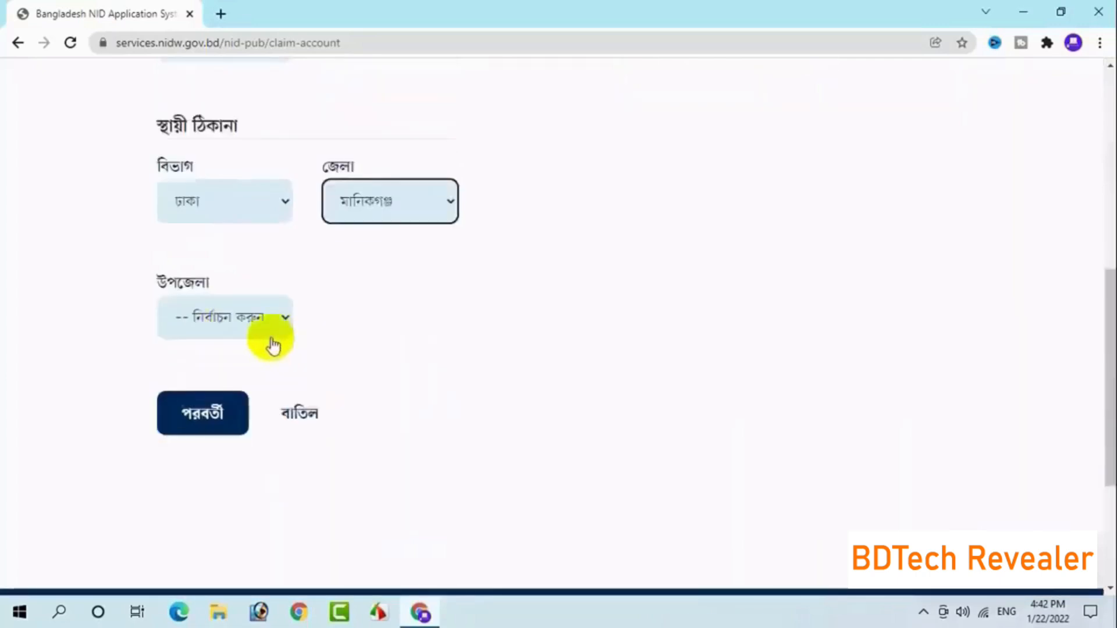
left_click(272, 338)
left_click(257, 429)
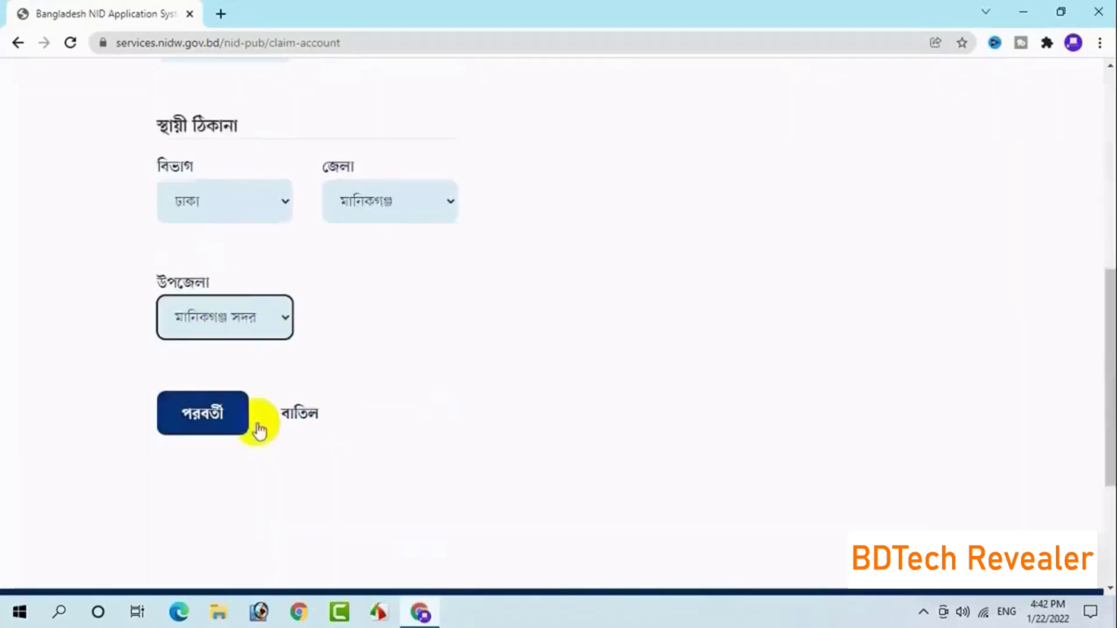
left_click(212, 429)
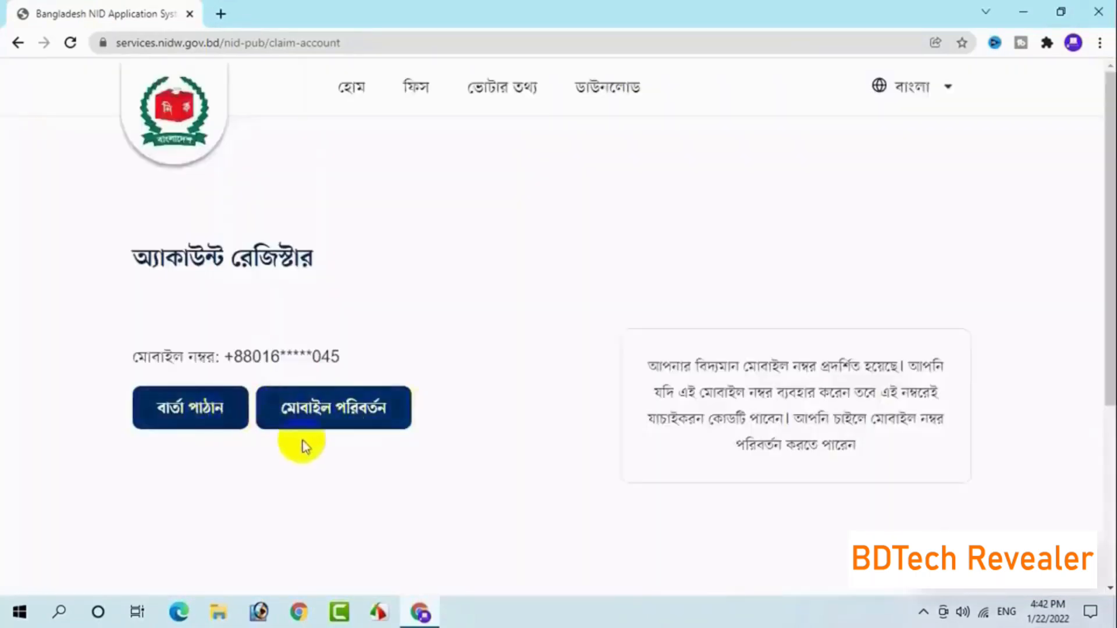
Step: Enter a different mobile number, request a code, and submit the six-digit verification code
left_click(326, 411)
left_click(333, 379)
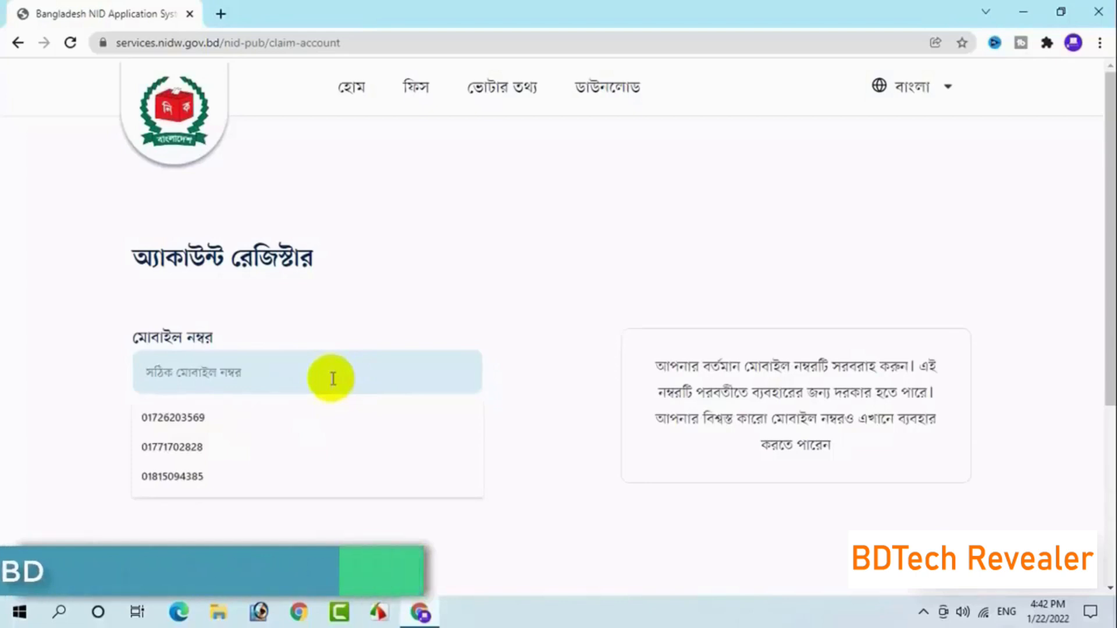
left_click(218, 437)
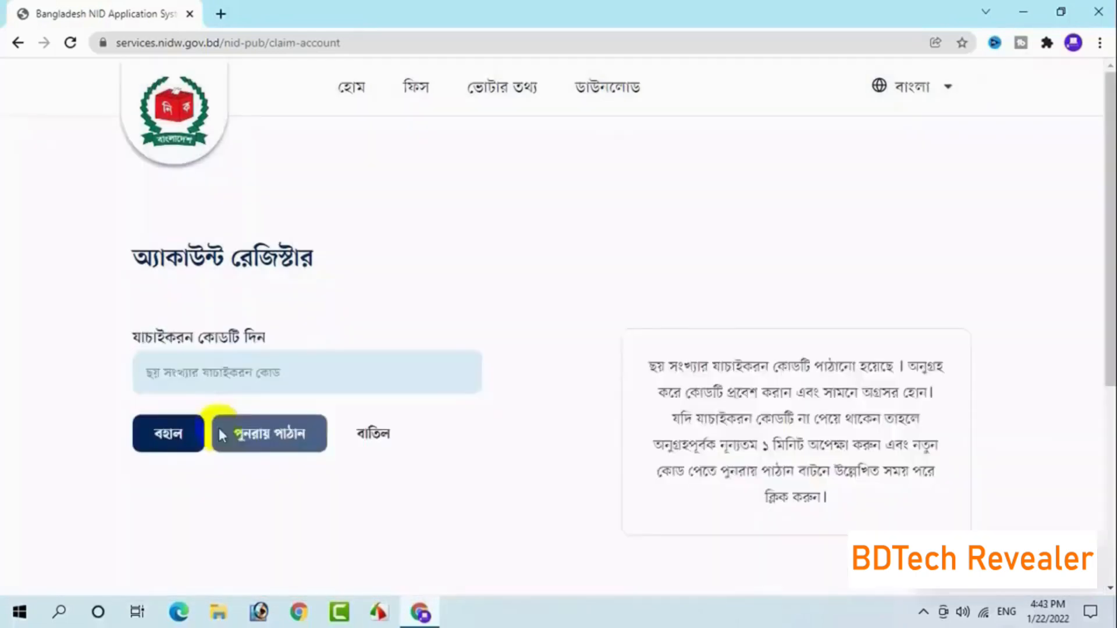
left_click(295, 375)
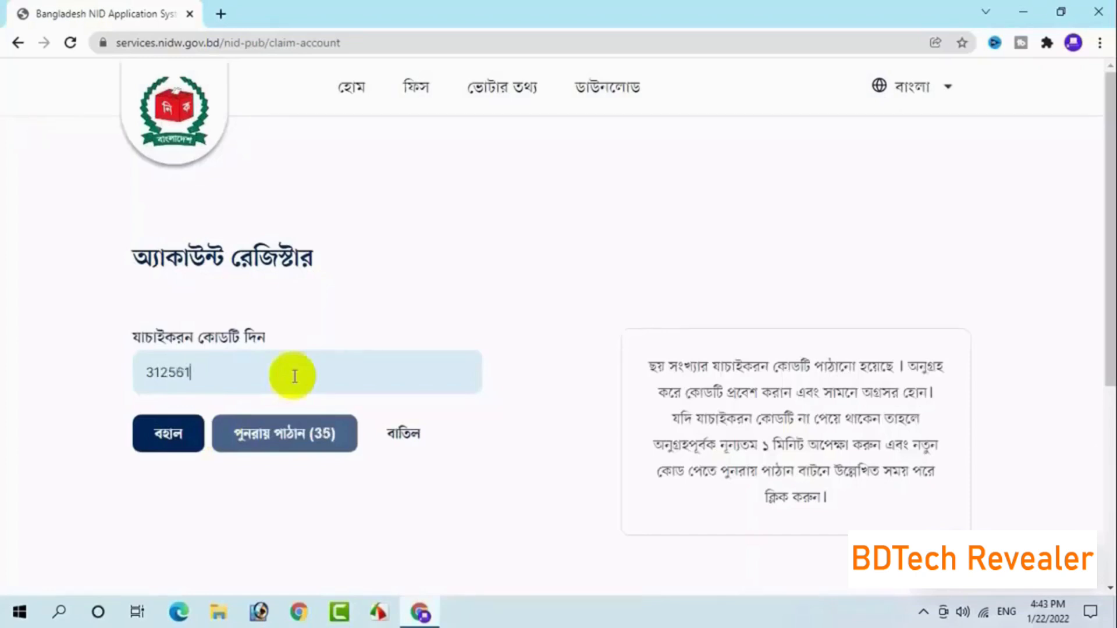
left_click(168, 432)
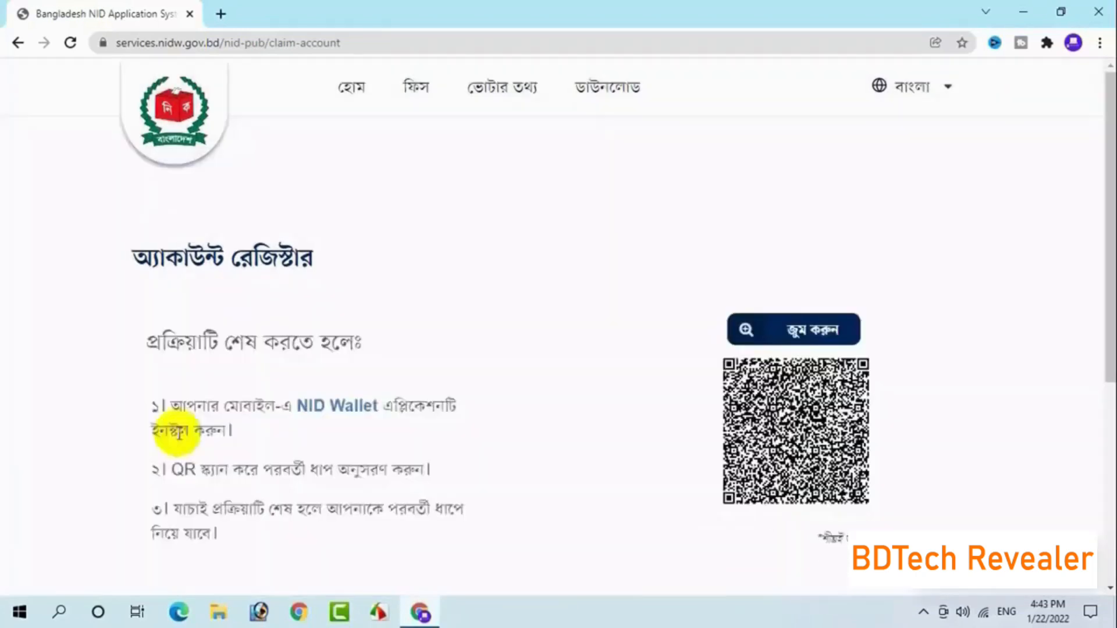
Step: Enter a new account password, re-enter it to confirm, and save it with আপডেট
scroll(618, 379, "down", 1)
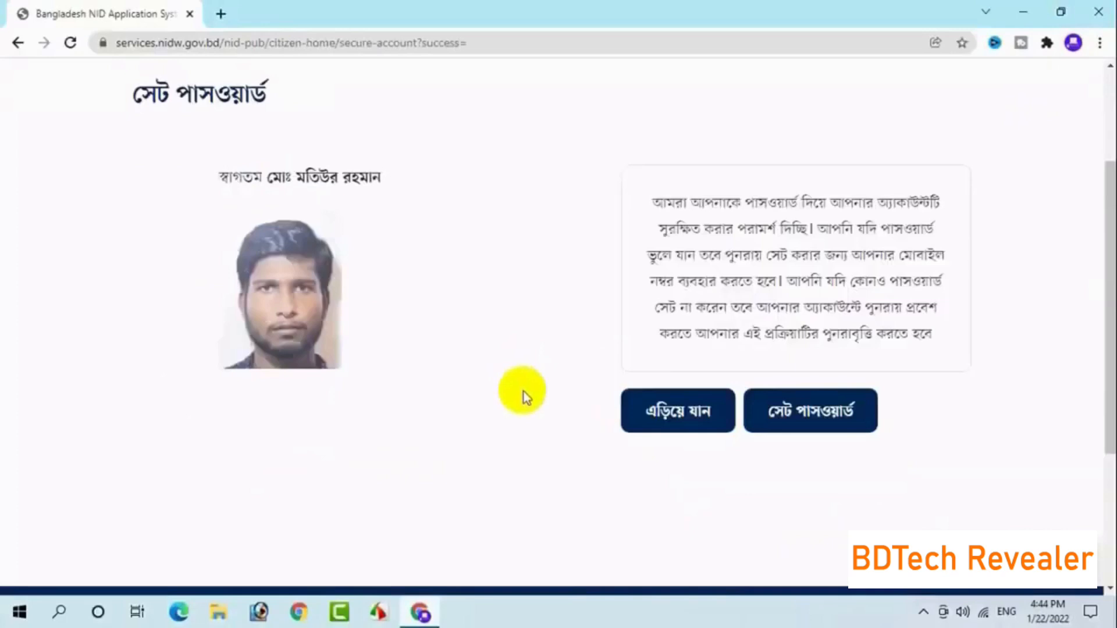
left_click(809, 414)
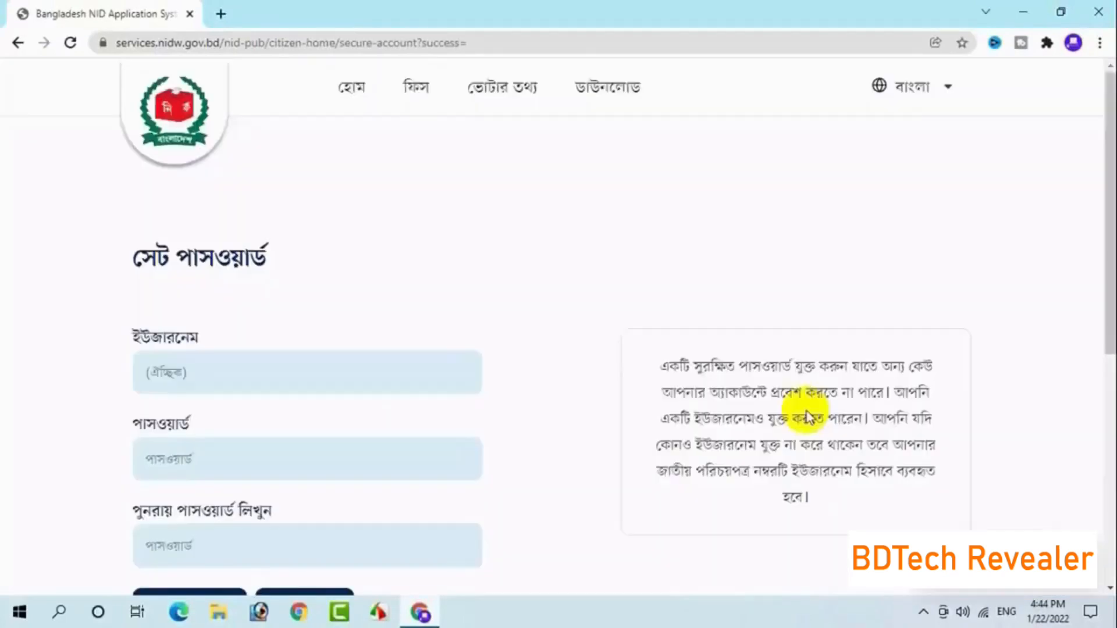
left_click(307, 379)
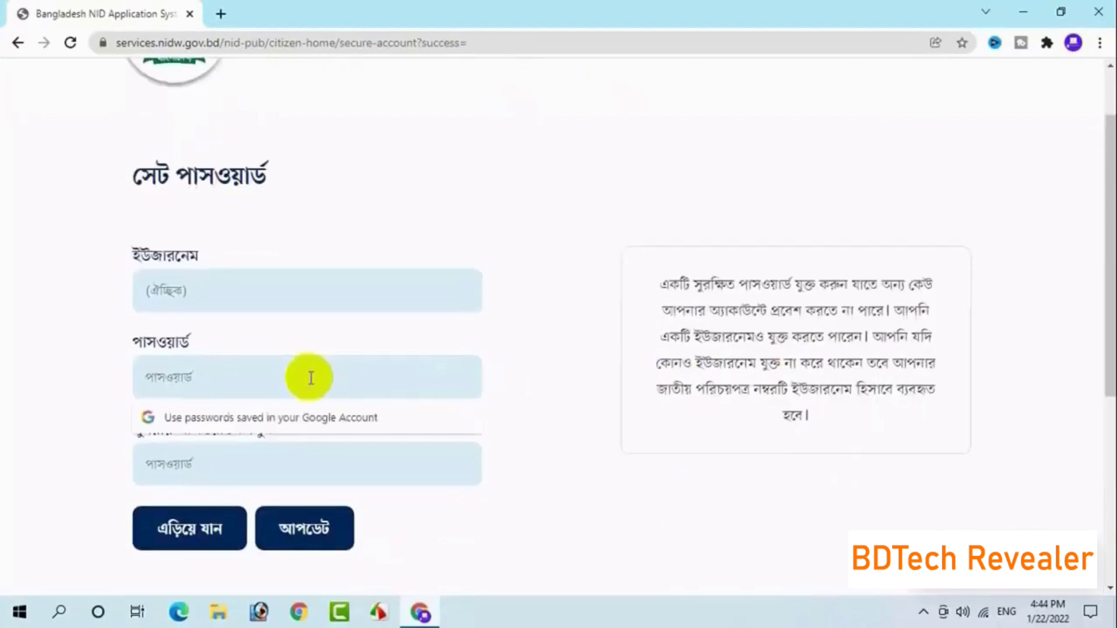
type("***")
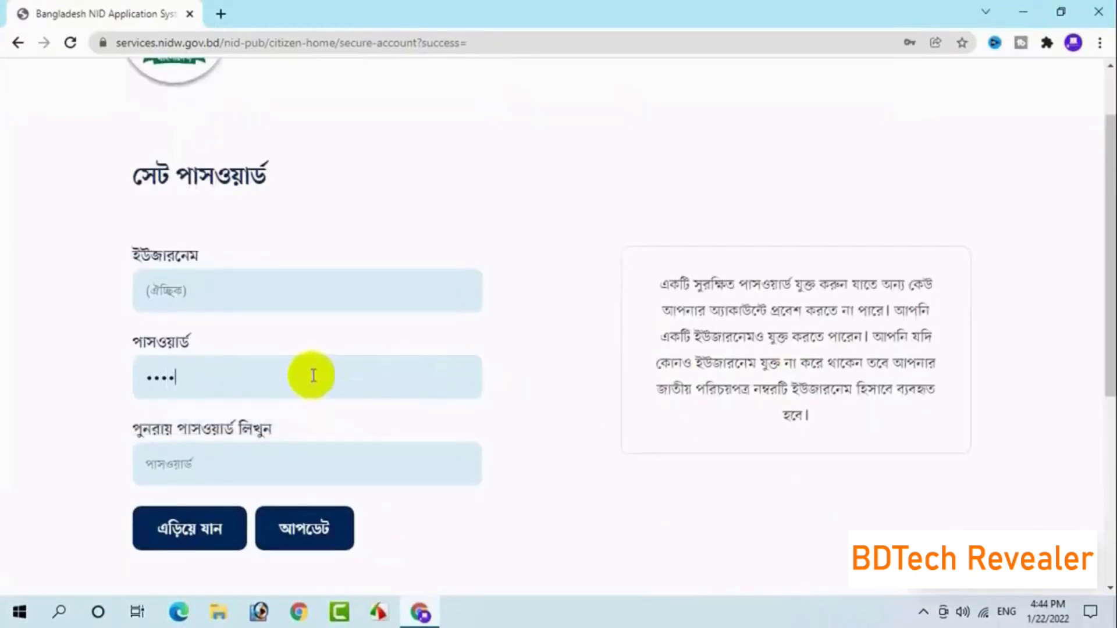
scroll(313, 375, "down", 1)
left_click(313, 398)
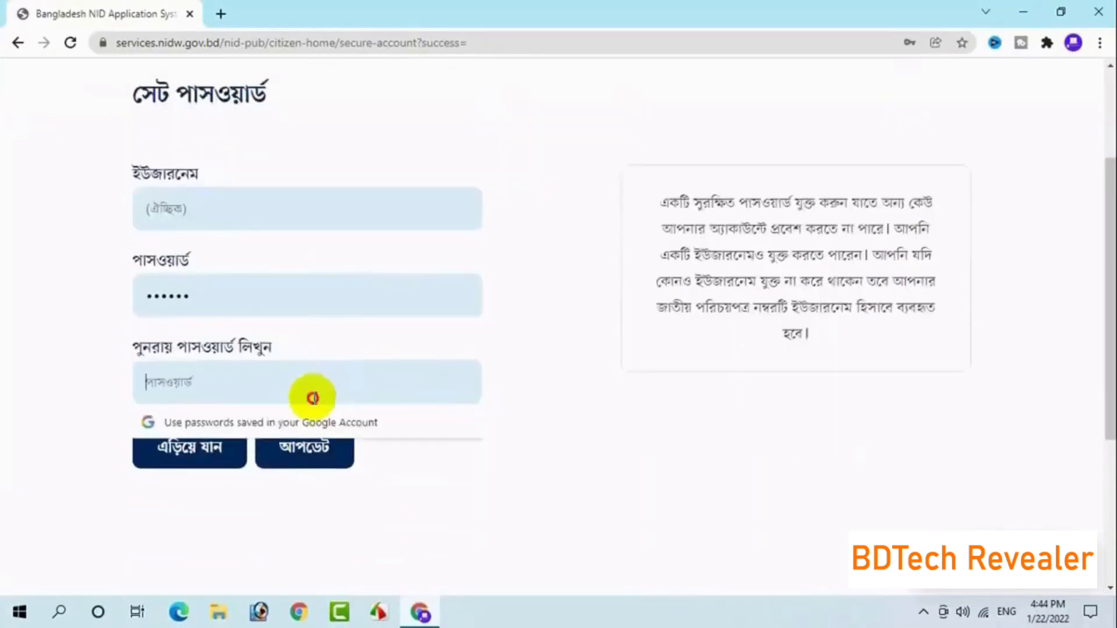
type("*")
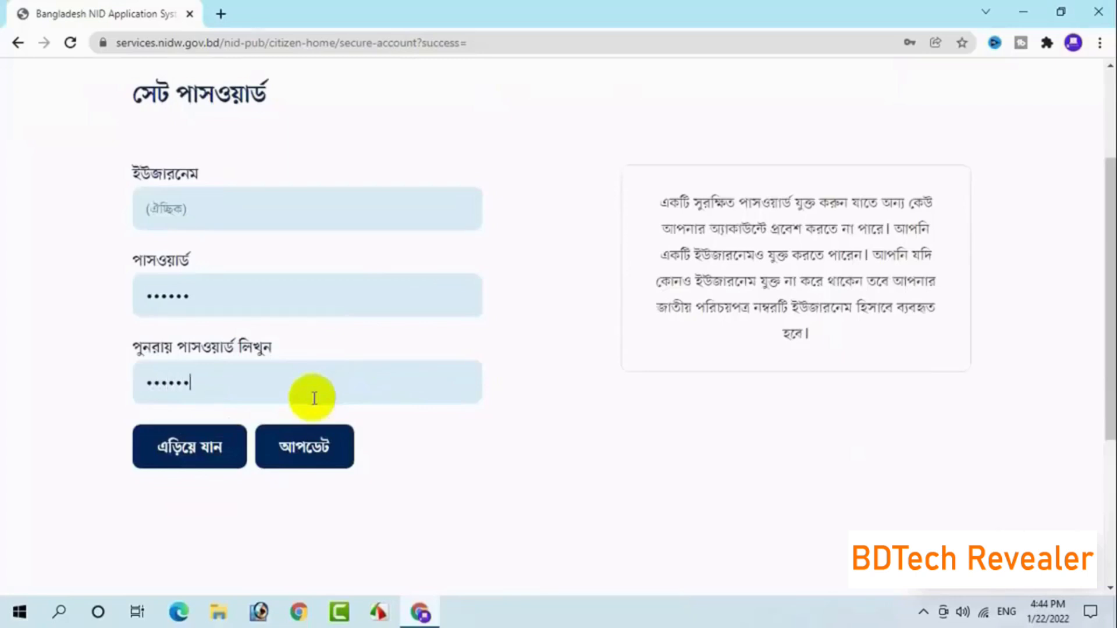
left_click(324, 466)
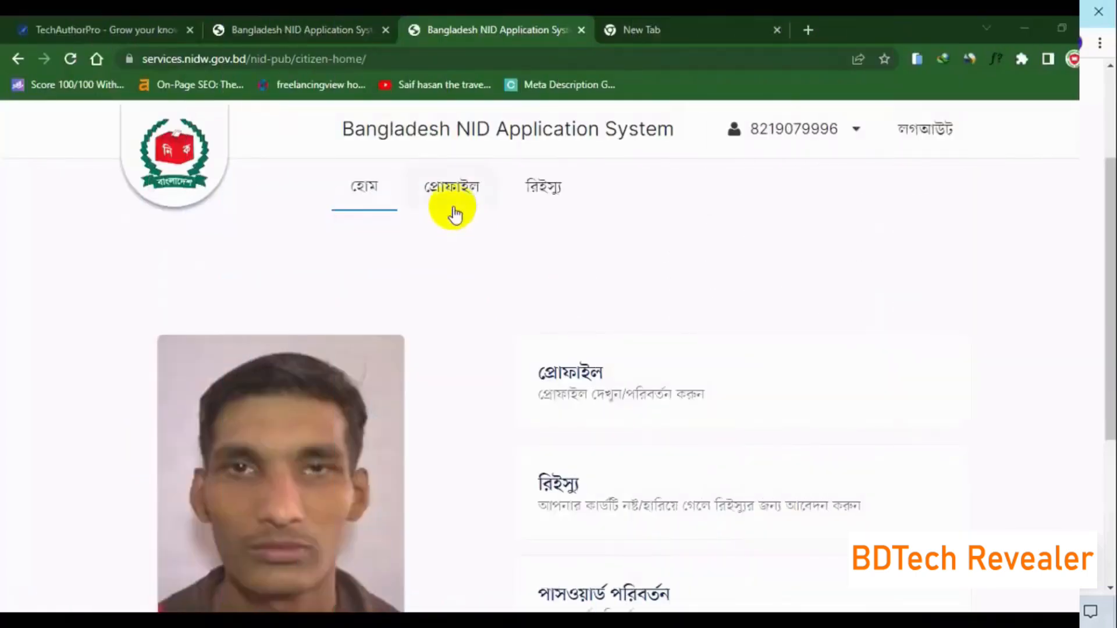
Step: Start editing the citizen profile and accept the correction fees notice
left_click(456, 193)
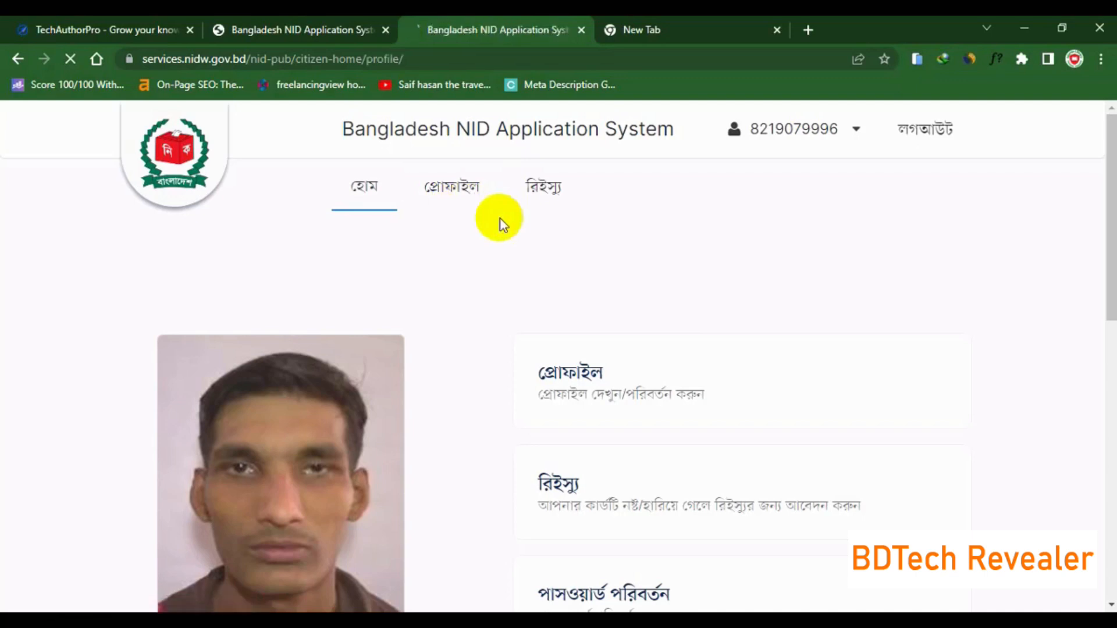
scroll(501, 219, "down", 4)
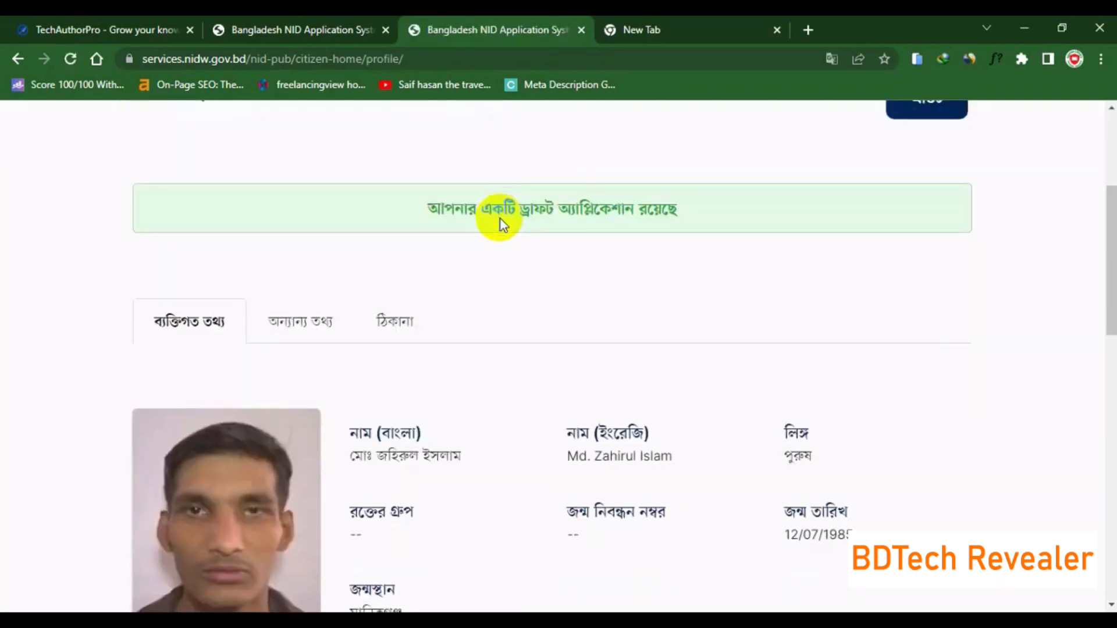
scroll(500, 219, "up", 1)
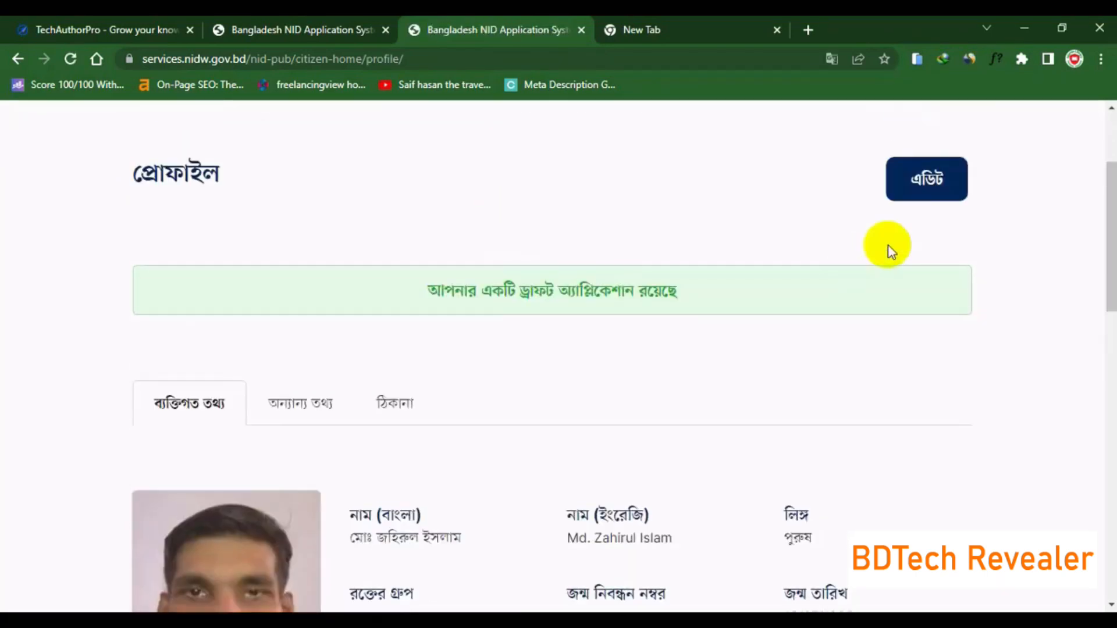
left_click(945, 189)
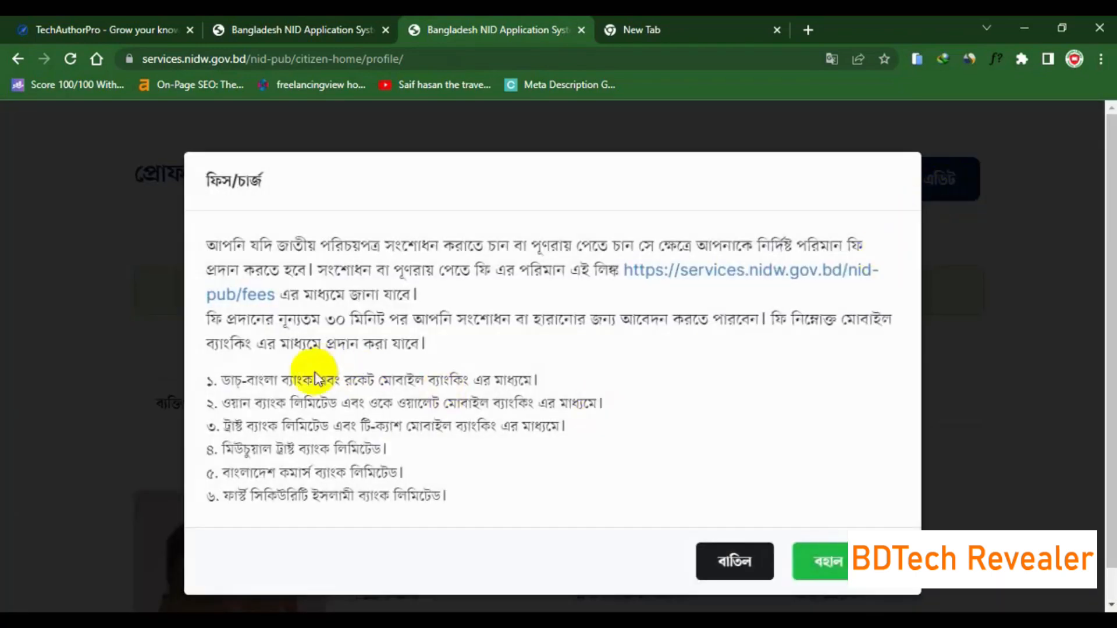
left_click(821, 561)
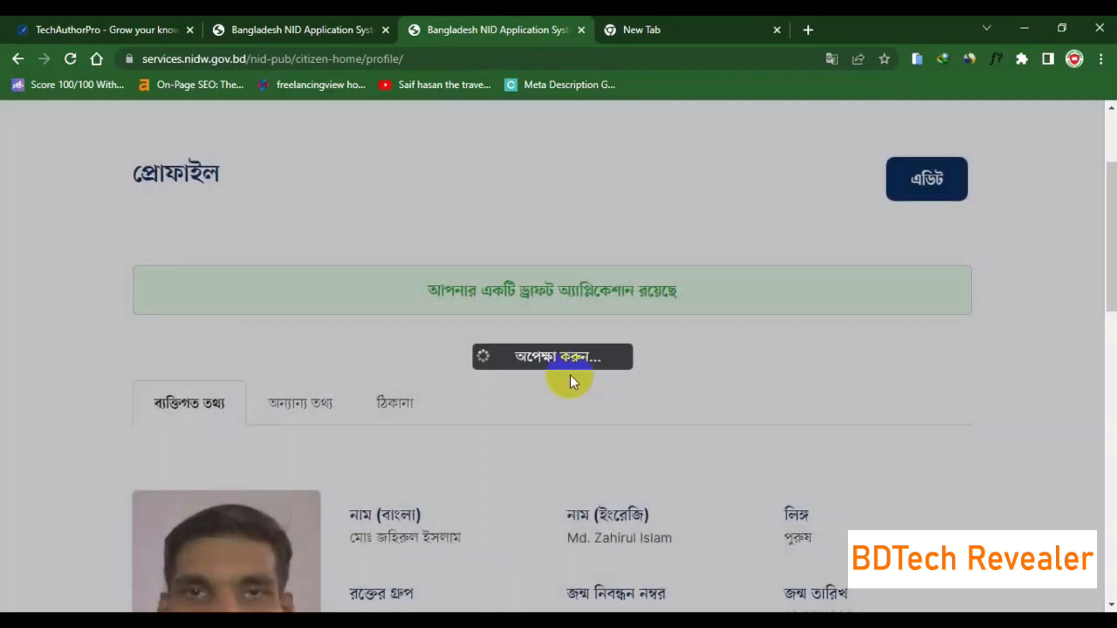
Step: Mark পিতার নাম (বাংলা) for correction and delete the wrong letter in the father's name
scroll(570, 379, "down", 4)
scroll(570, 375, "down", 6)
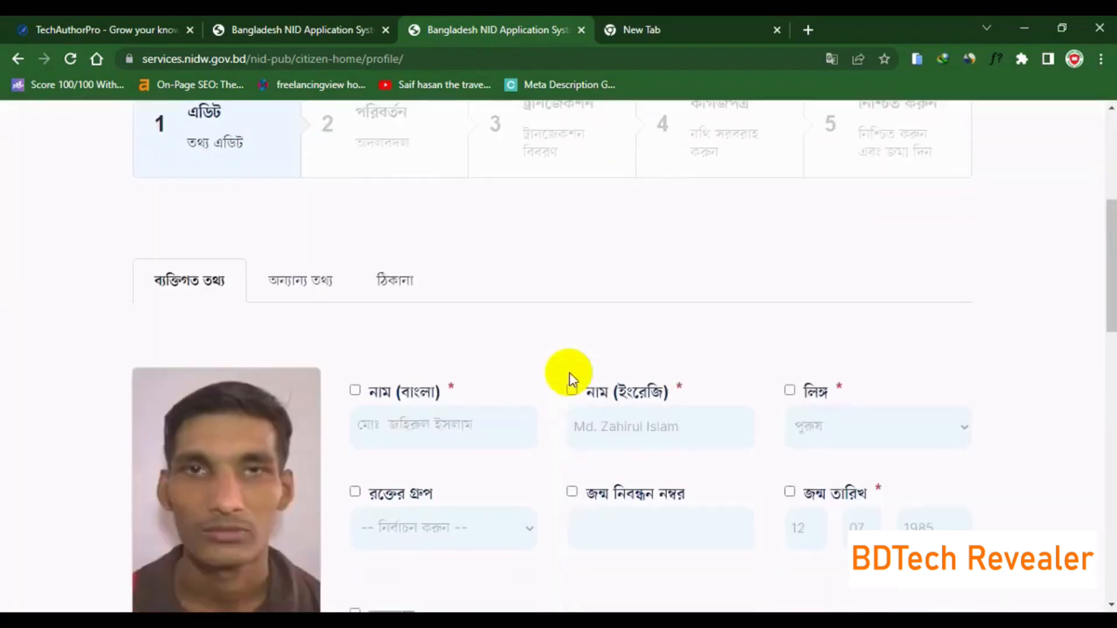
scroll(368, 450, "up", 6)
scroll(377, 419, "up", 1)
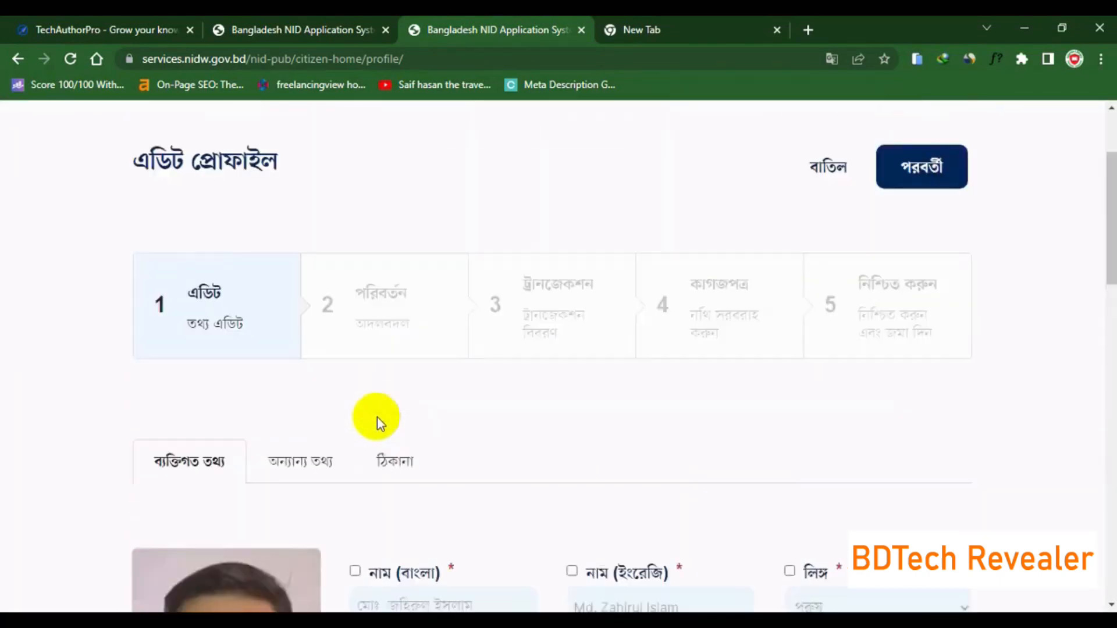
scroll(377, 418, "down", 8)
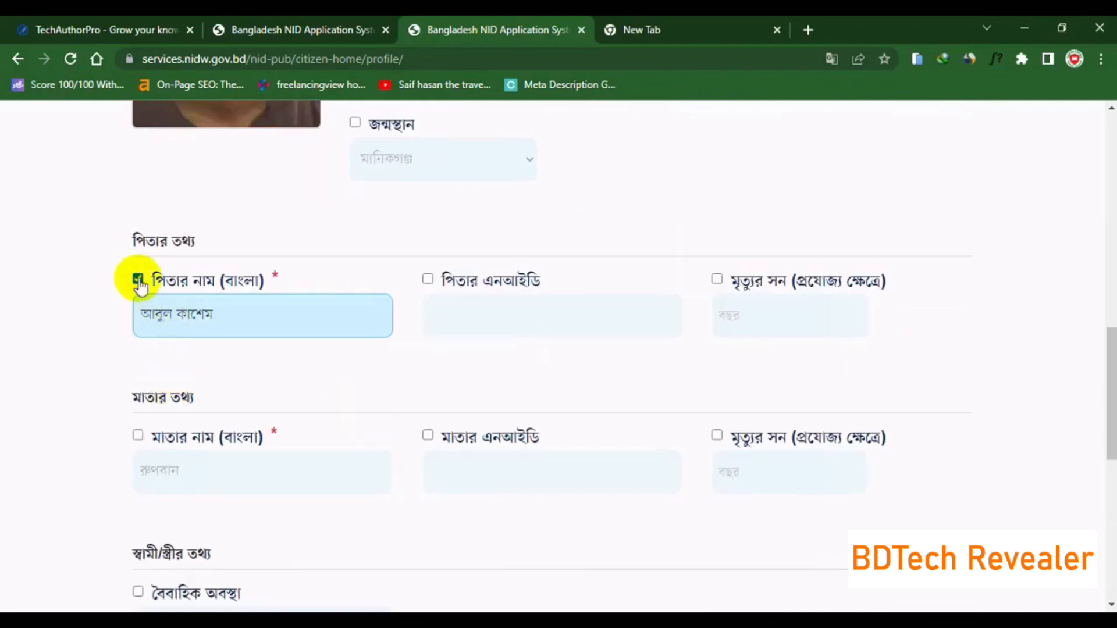
left_click(138, 279)
left_click(138, 281)
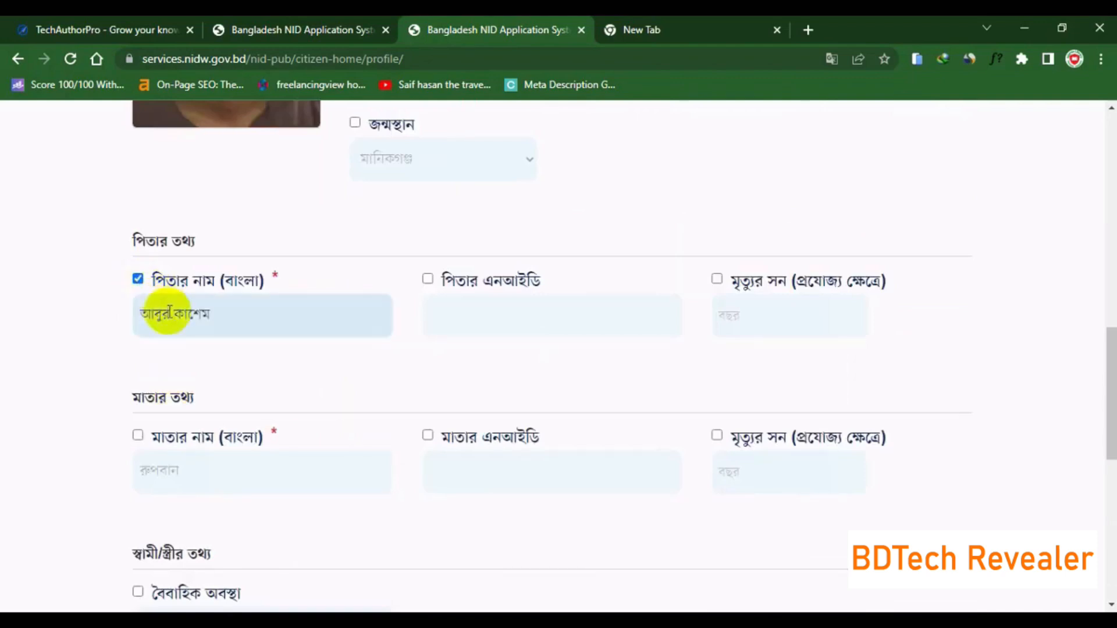
left_click(177, 320)
key("BackSpace")
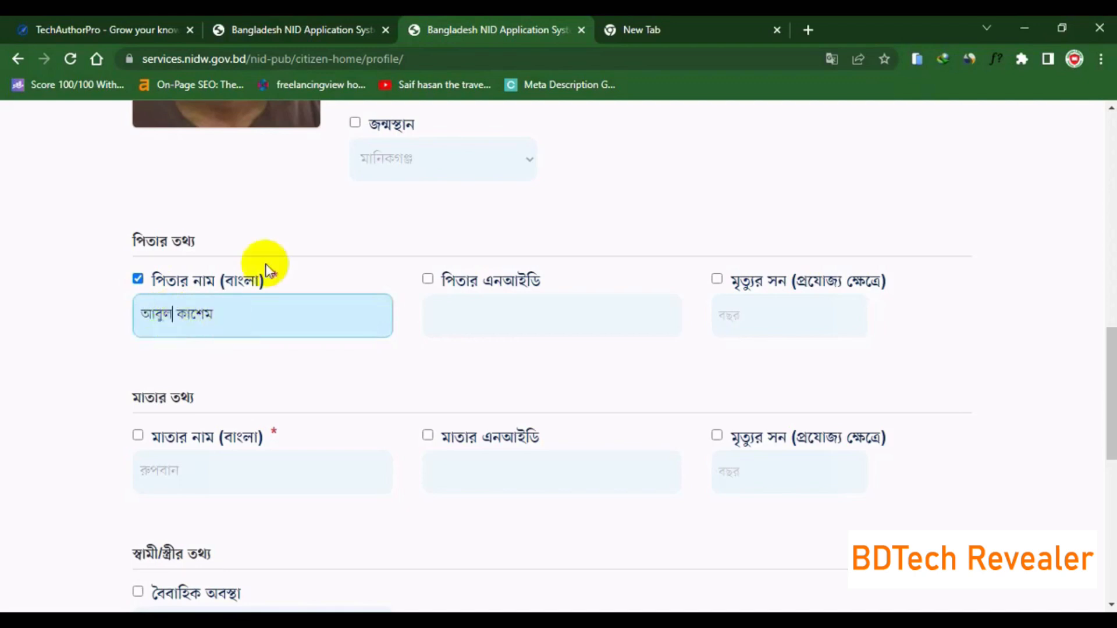
key("super+space")
scroll(416, 283, "up", 10)
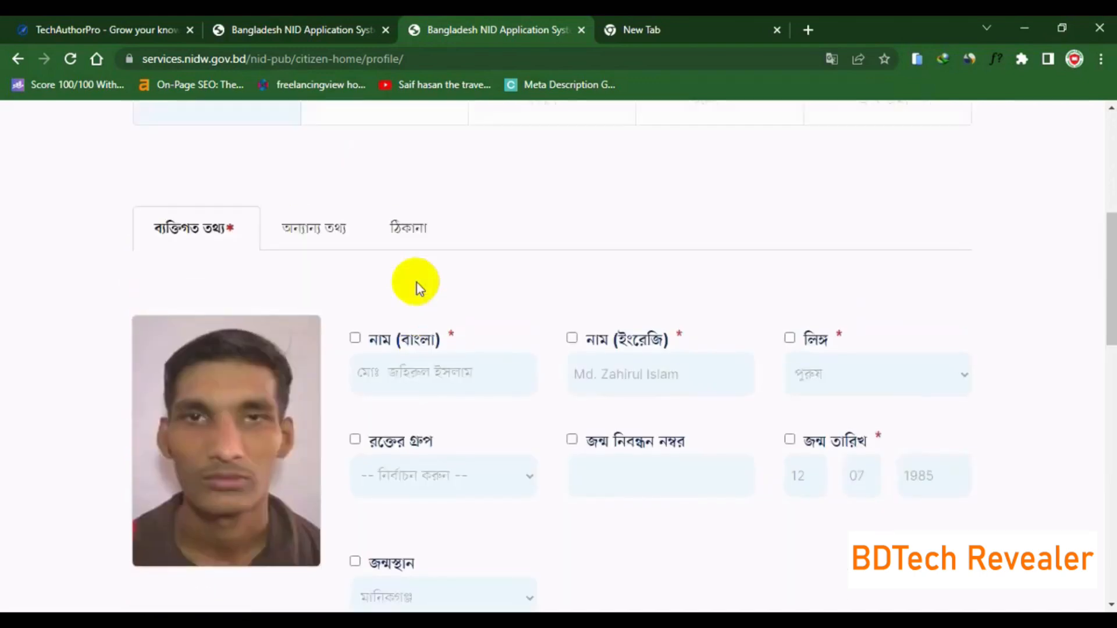
Step: Review the current vs updated father's name and continue through the 230 BDT transaction step
left_click(911, 168)
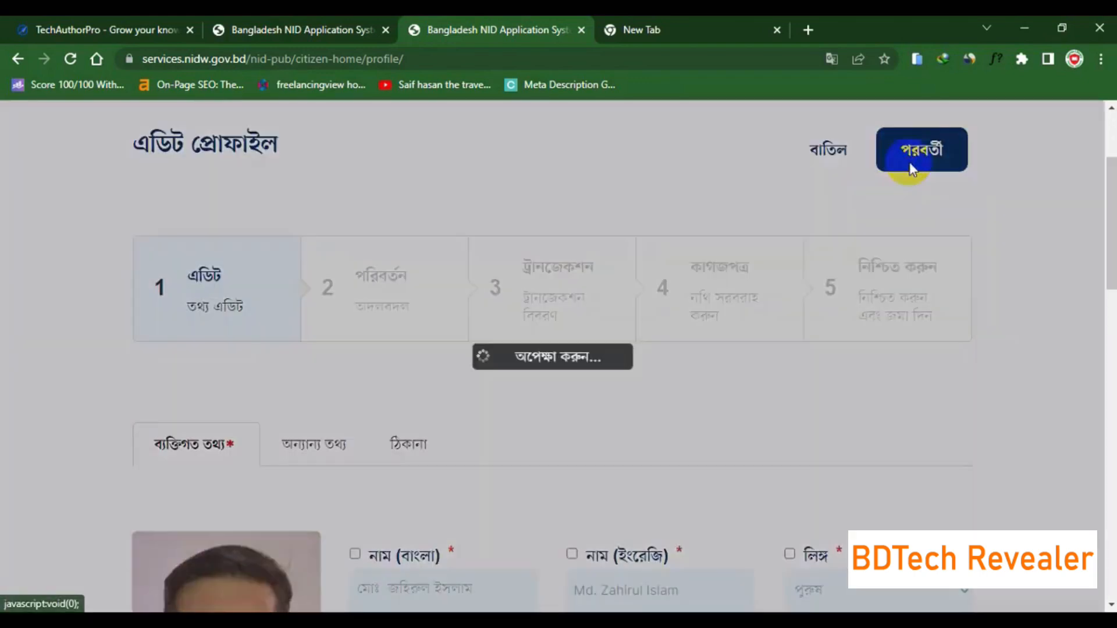
scroll(744, 270, "down", 4)
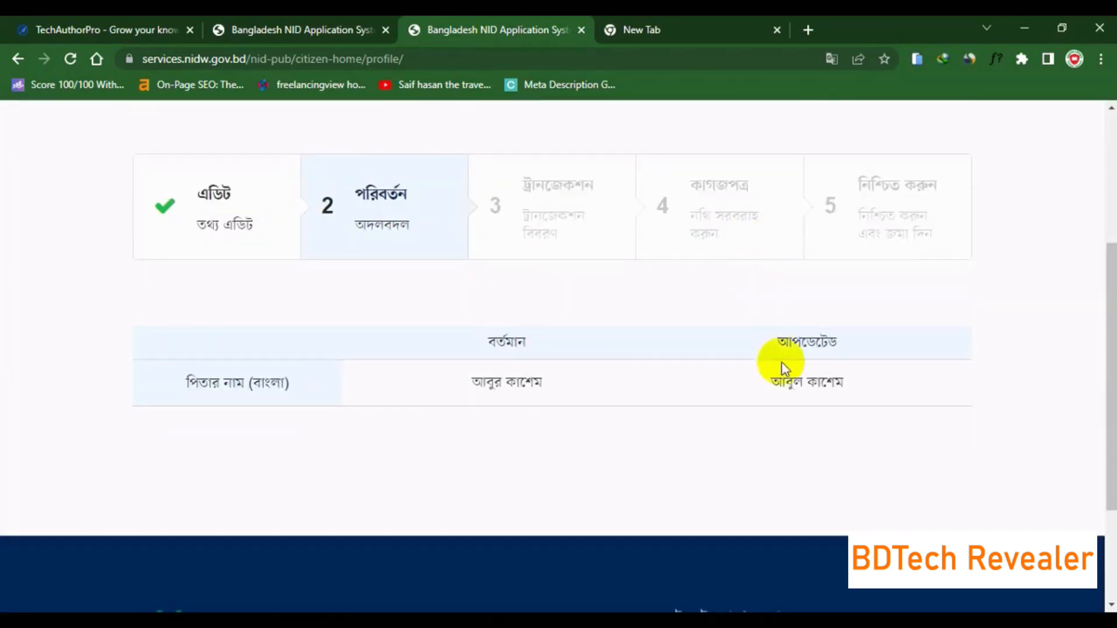
scroll(781, 369, "up", 3)
left_click(925, 239)
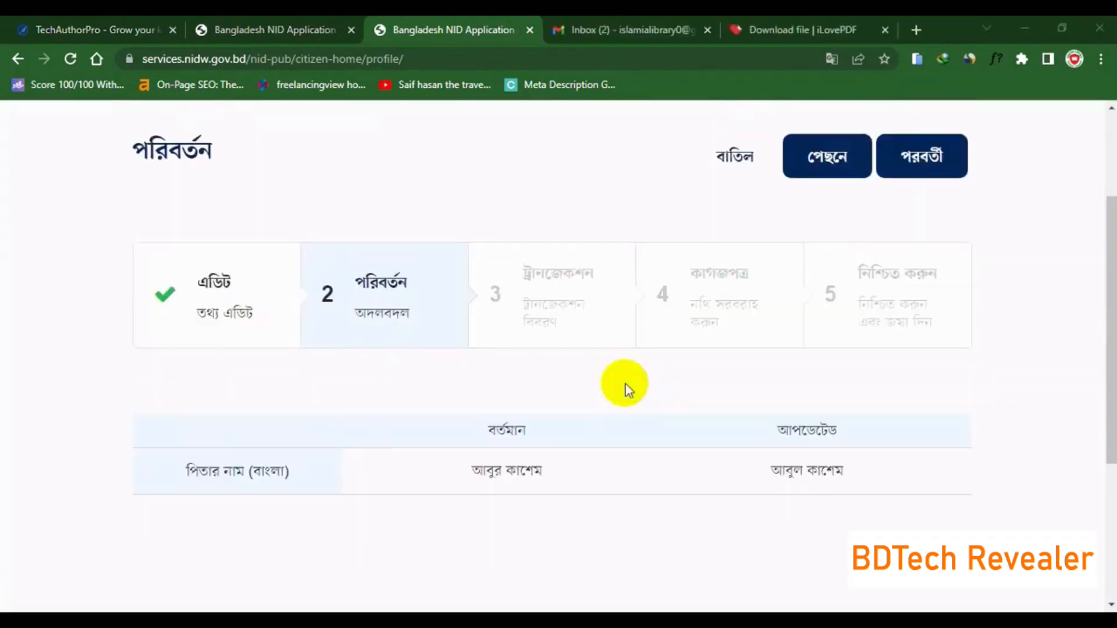
scroll(623, 386, "up", 2)
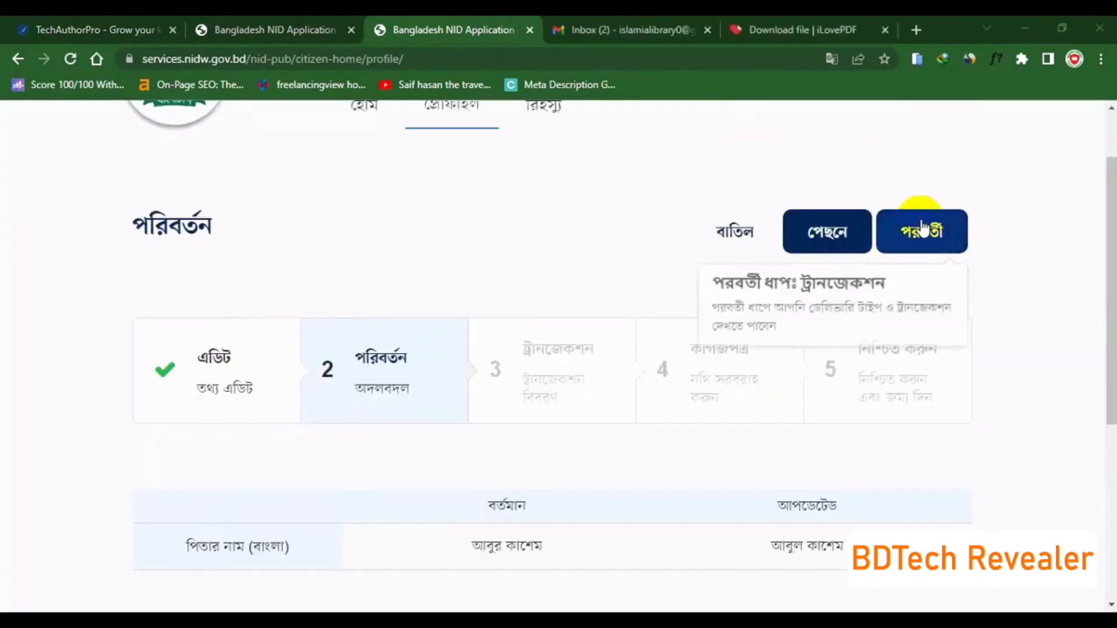
left_click(923, 228)
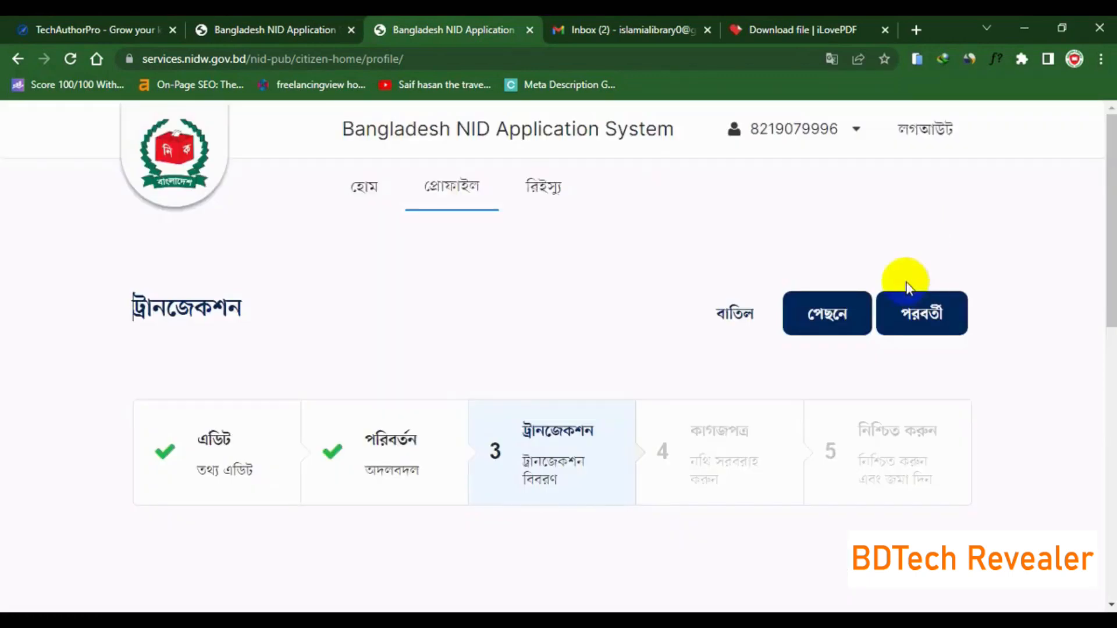
scroll(748, 287, "down", 4)
scroll(748, 288, "down", 2)
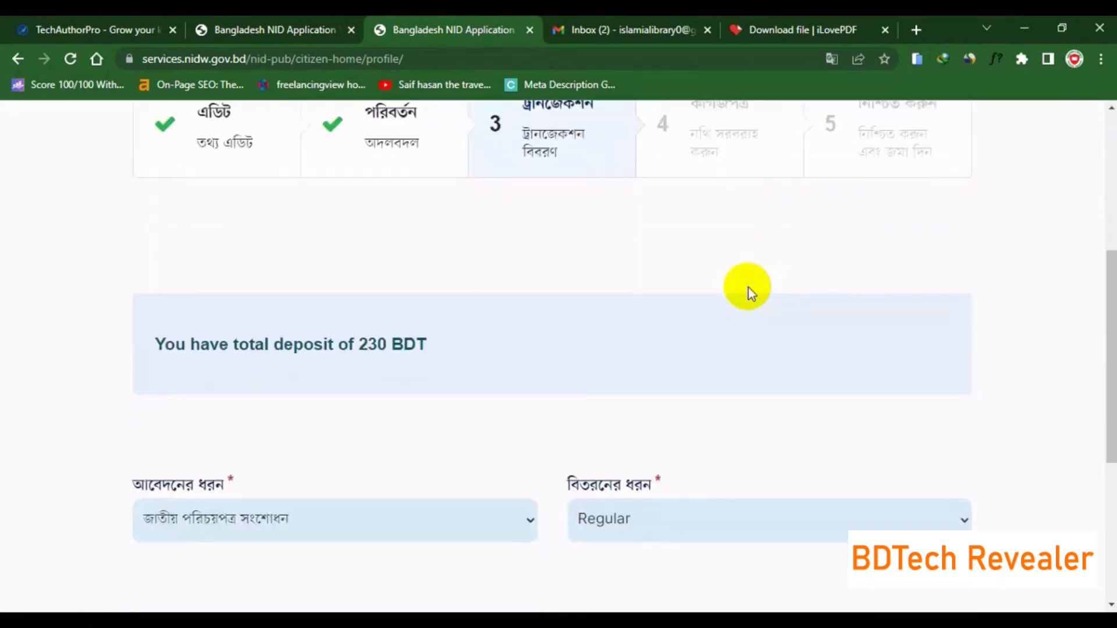
scroll(749, 287, "up", 4)
left_click(911, 246)
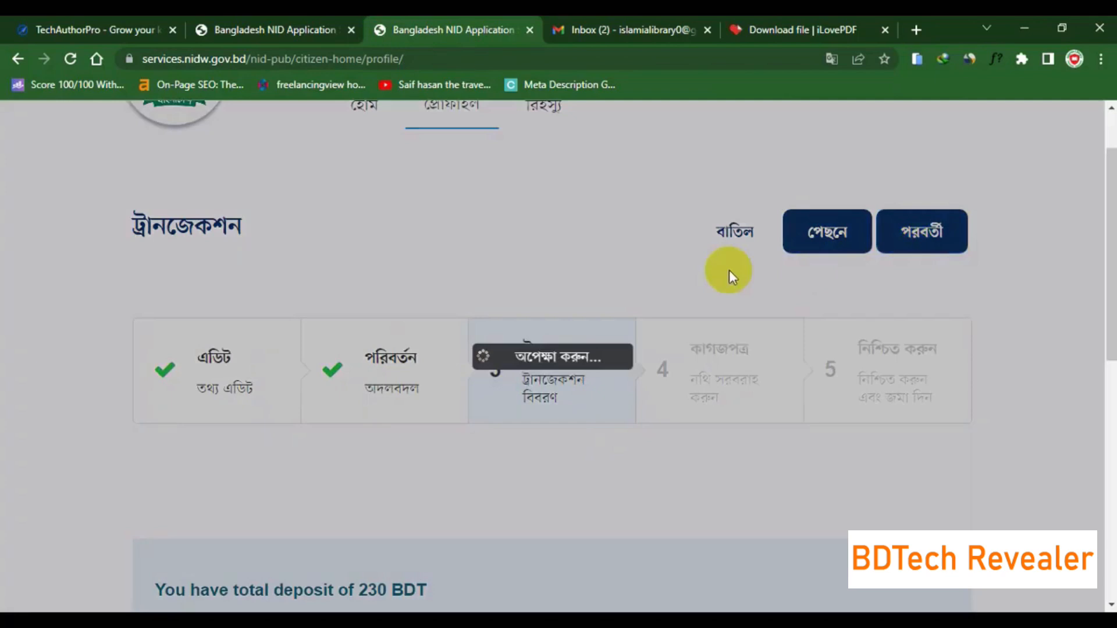
Step: Choose PASSPORT as the supporting document type
scroll(729, 270, "down", 3)
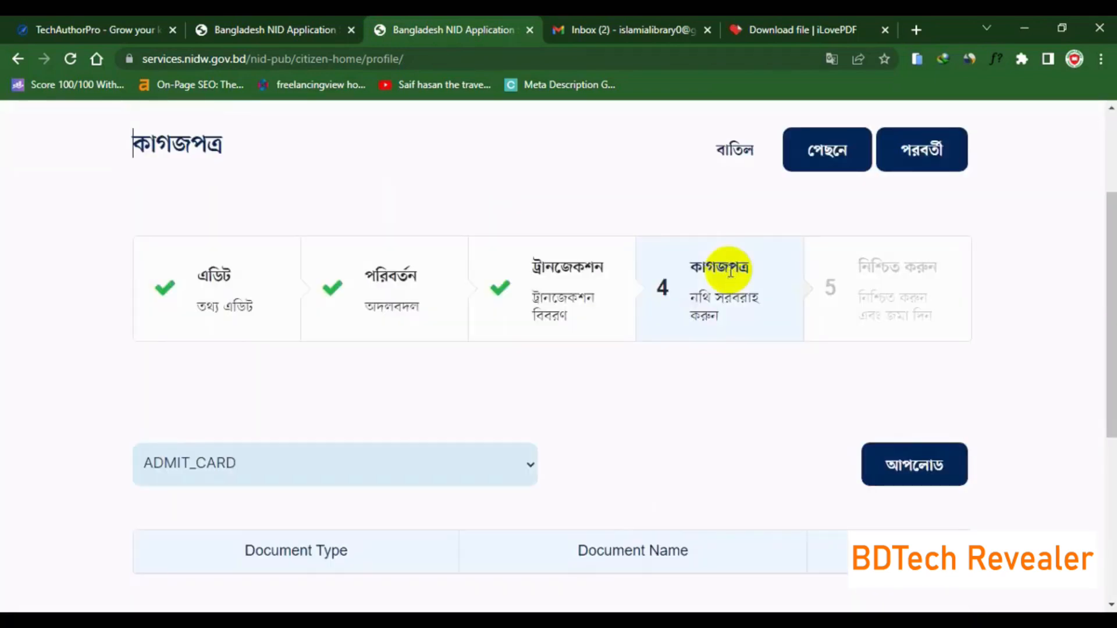
scroll(730, 272, "down", 1)
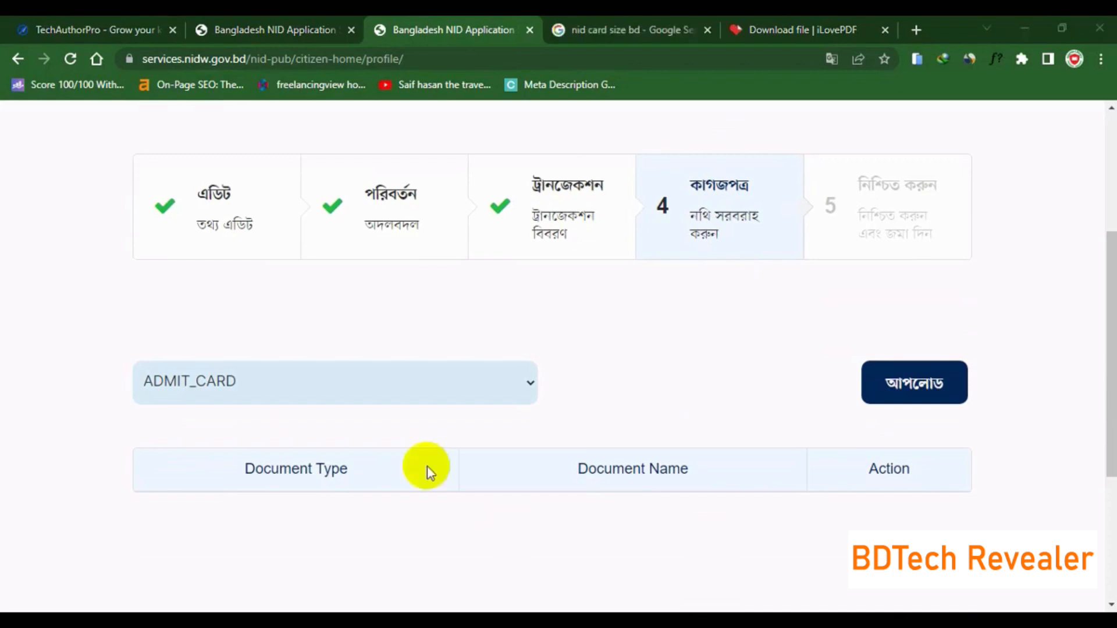
left_click(304, 394)
scroll(303, 318, "up", 1)
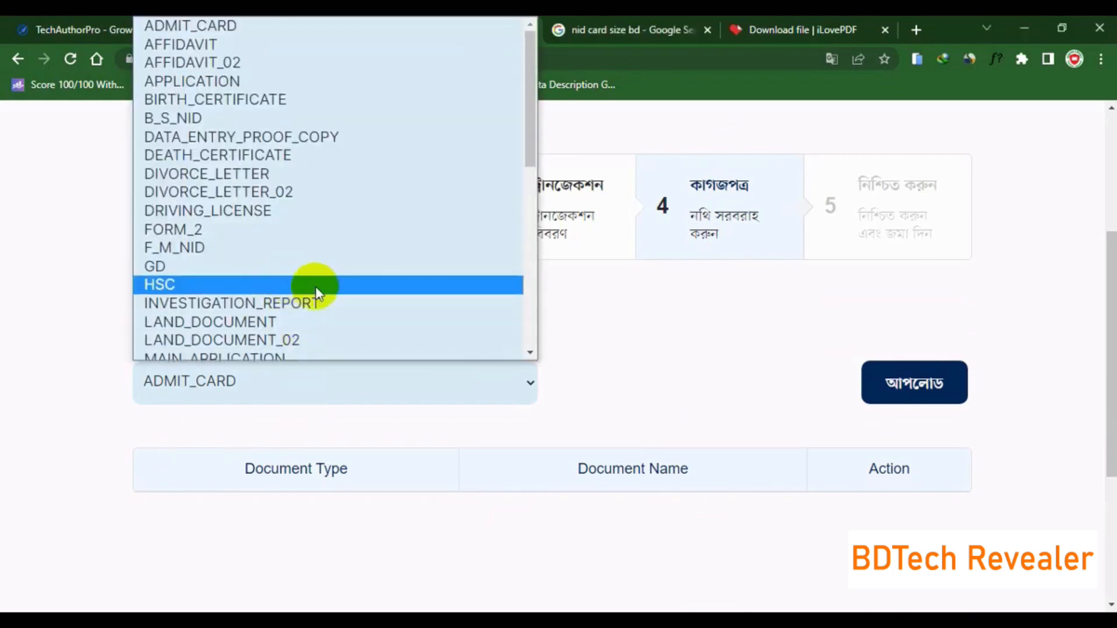
scroll(556, 306, "up", 2)
scroll(553, 309, "down", 2)
left_click(395, 379)
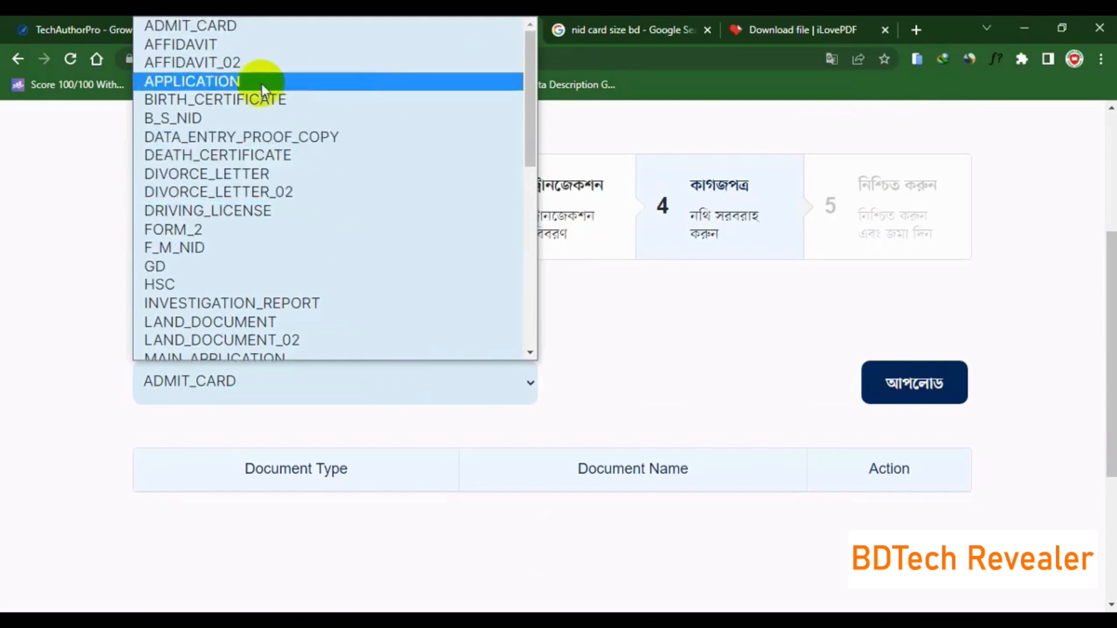
left_click_drag(530, 85, 529, 186)
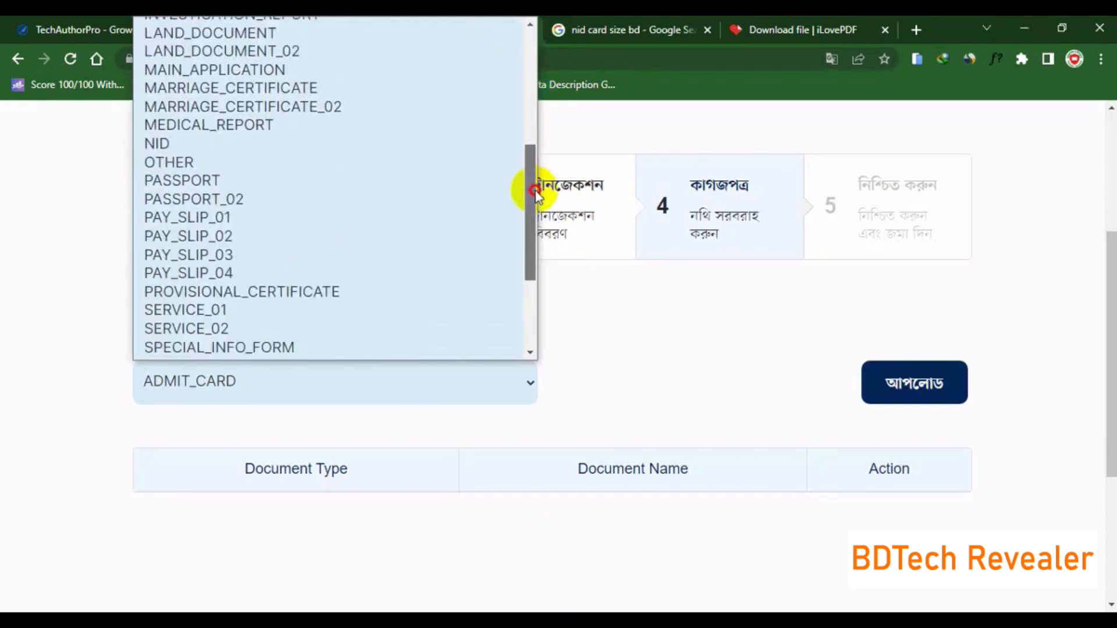
left_click(209, 180)
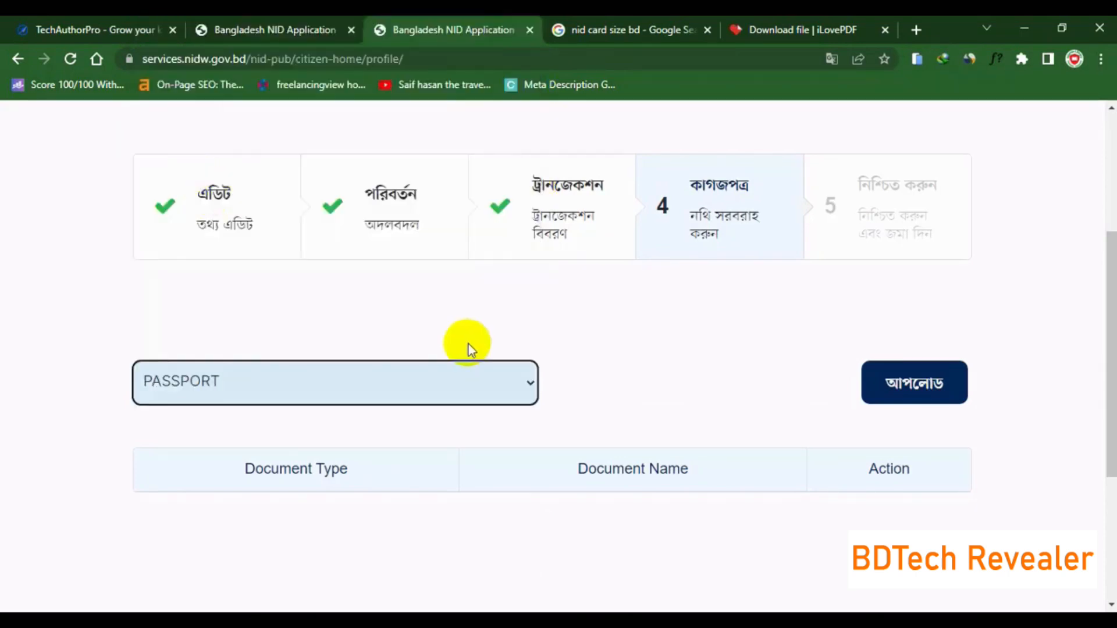
Step: Upload Passport.jpg from the Desktop as the passport document
left_click(892, 396)
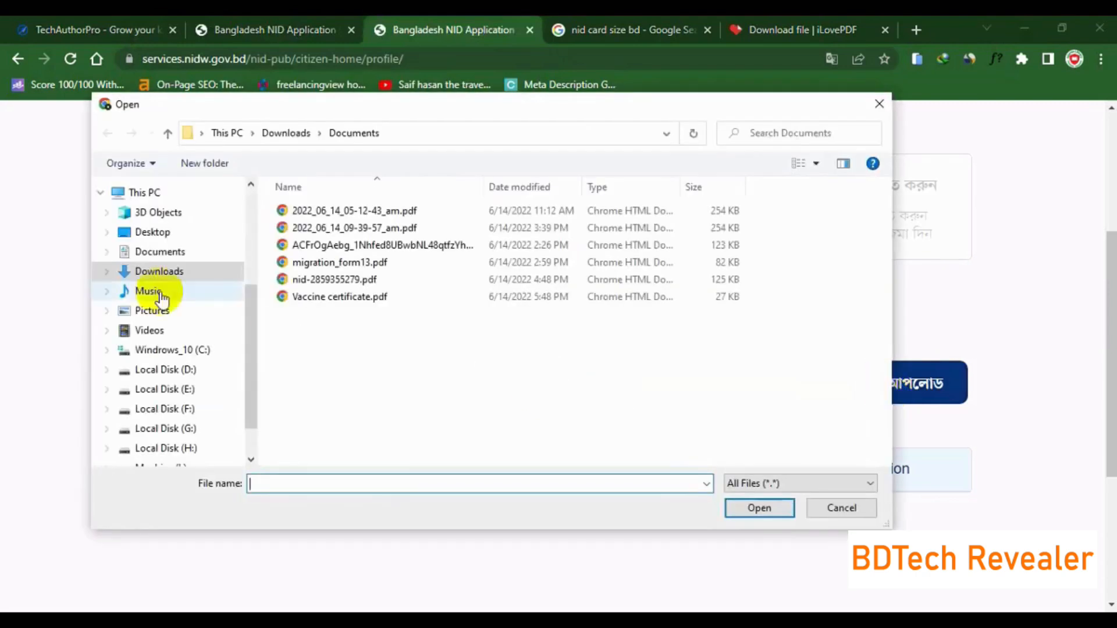
left_click(151, 233)
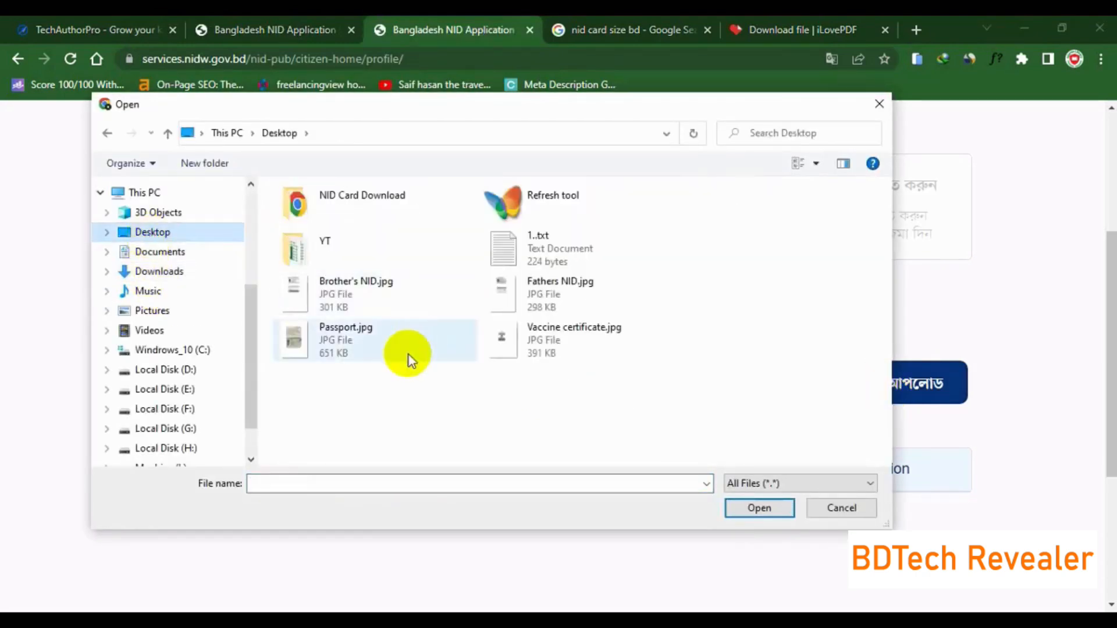
double_click(370, 351)
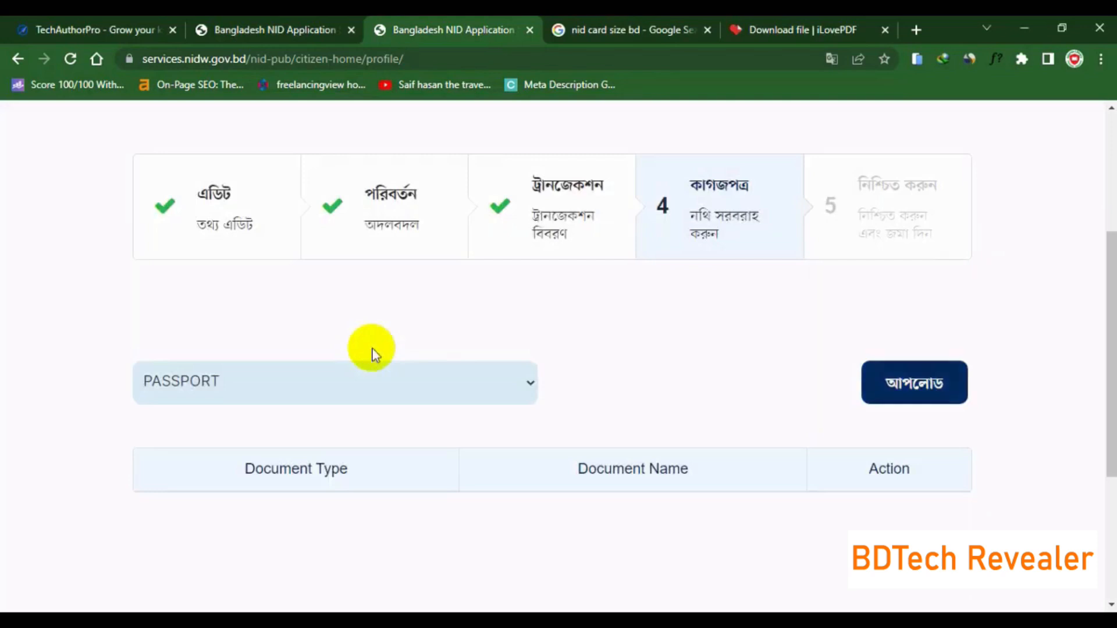
scroll(373, 352, "down", 2)
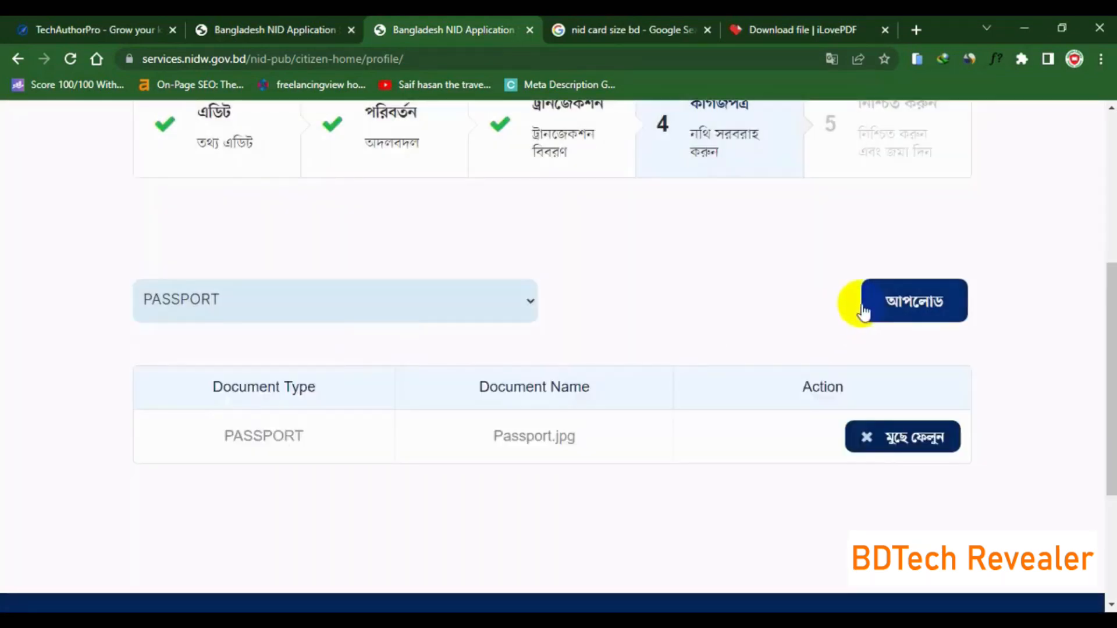
Step: Choose NID as the next supporting document type
left_click(305, 309)
scroll(305, 357, "down", 5)
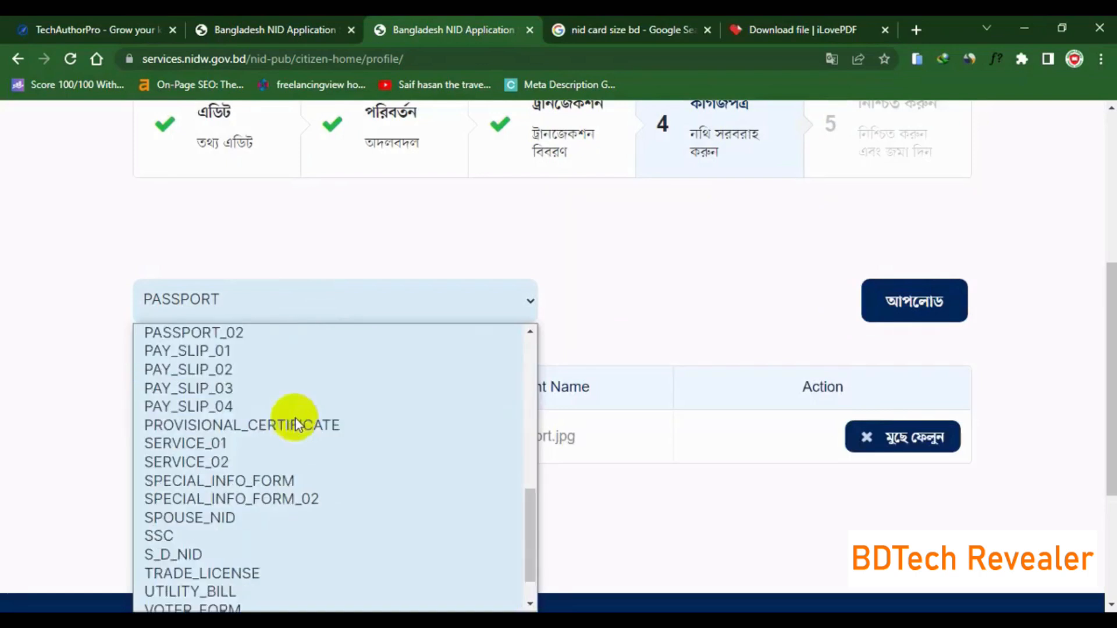
scroll(298, 419, "down", 2)
scroll(335, 403, "up", 1)
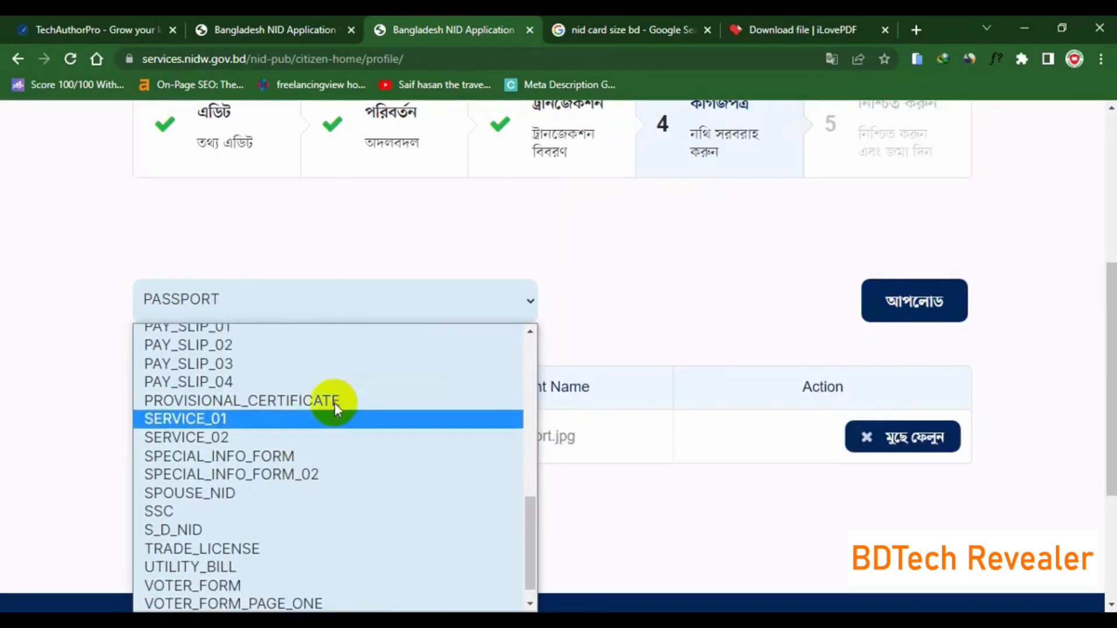
scroll(334, 402, "up", 10)
scroll(334, 404, "down", 2)
scroll(334, 404, "up", 1)
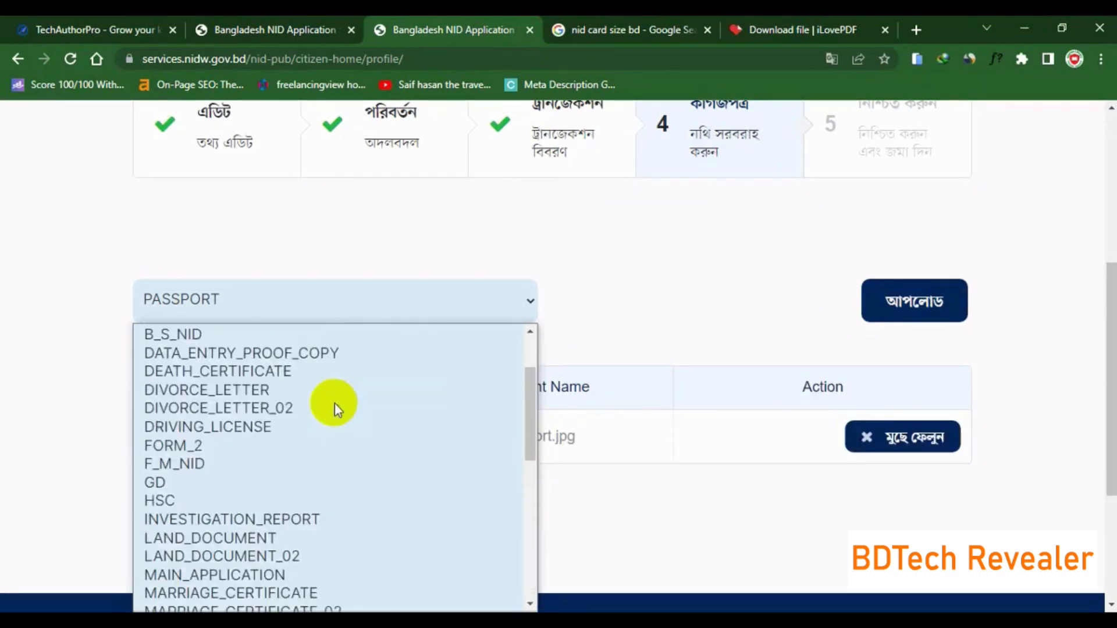
scroll(334, 408, "up", 2)
scroll(334, 408, "down", 6)
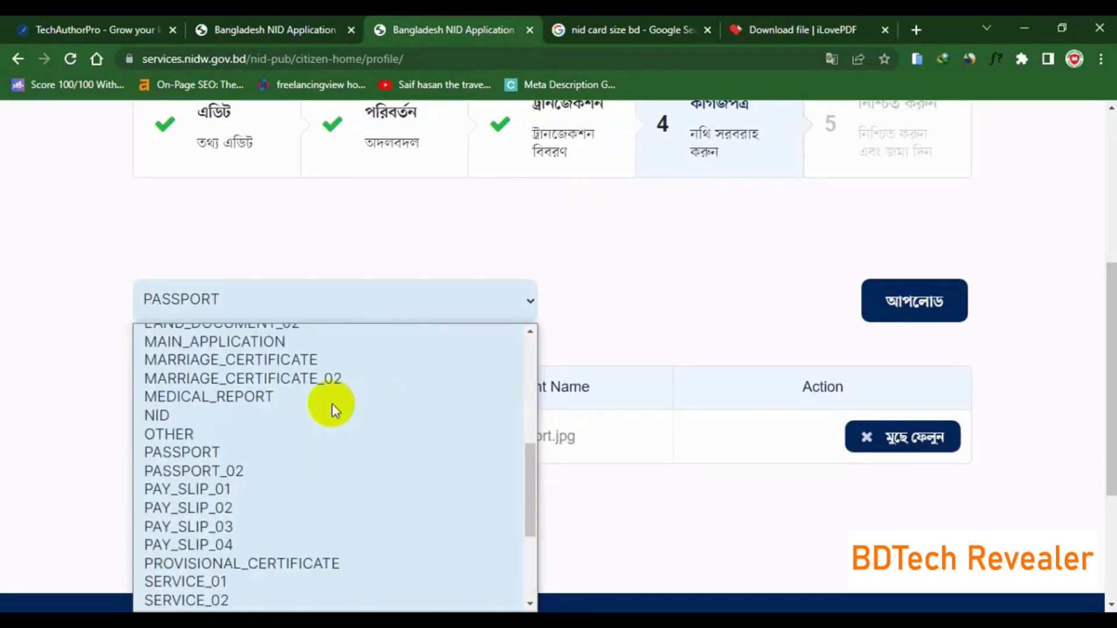
left_click(224, 410)
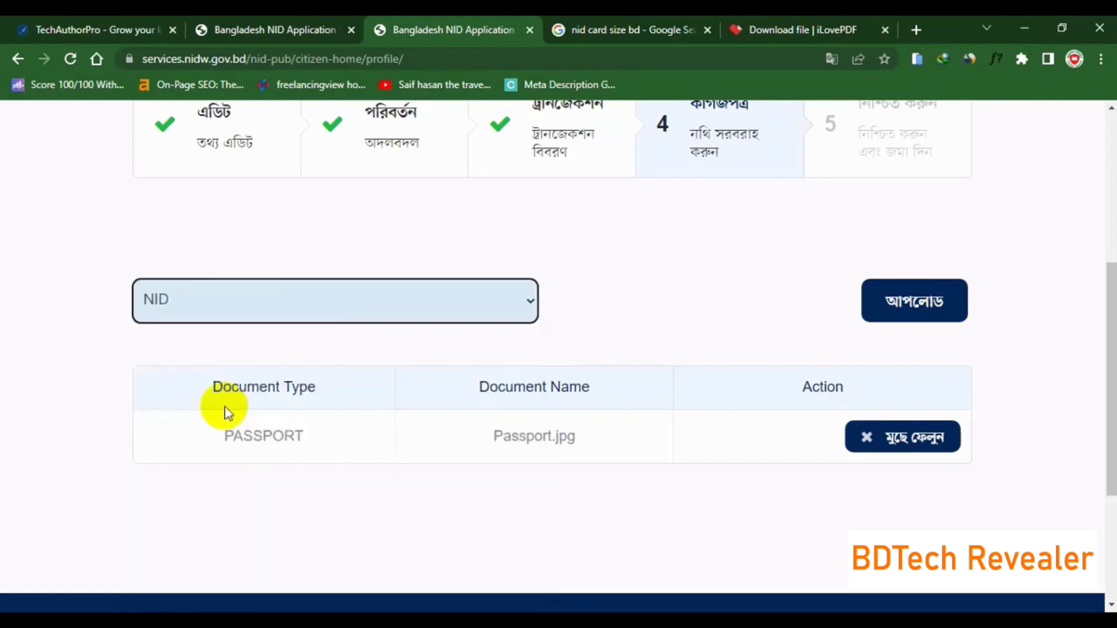
Step: Upload Fathers NID.jpg and Brother's NID.jpg as NID documents
left_click(895, 304)
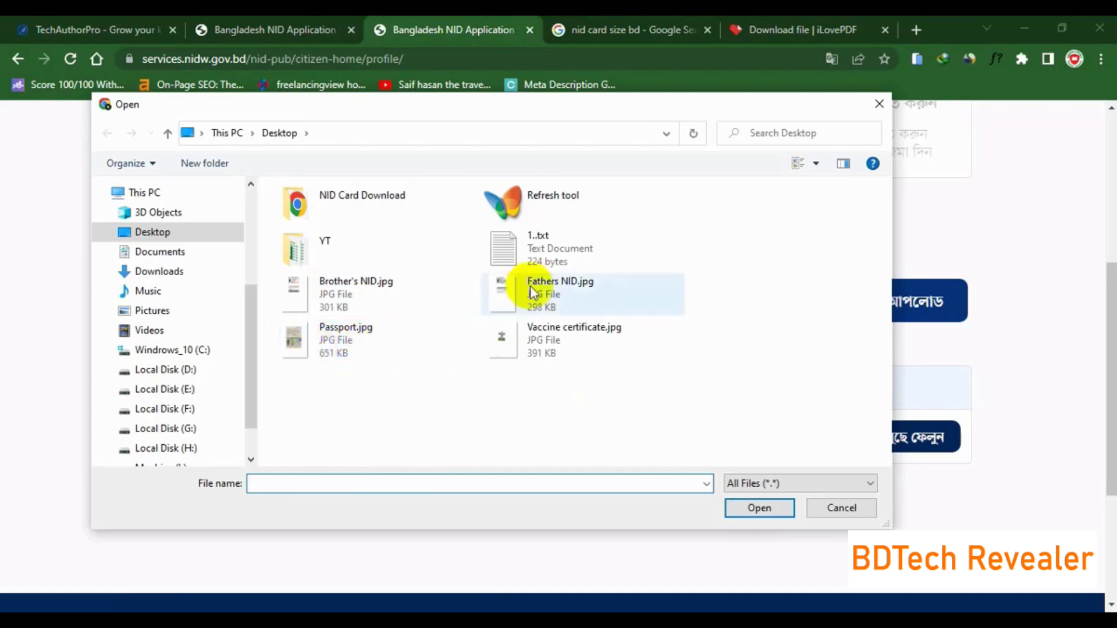
double_click(535, 294)
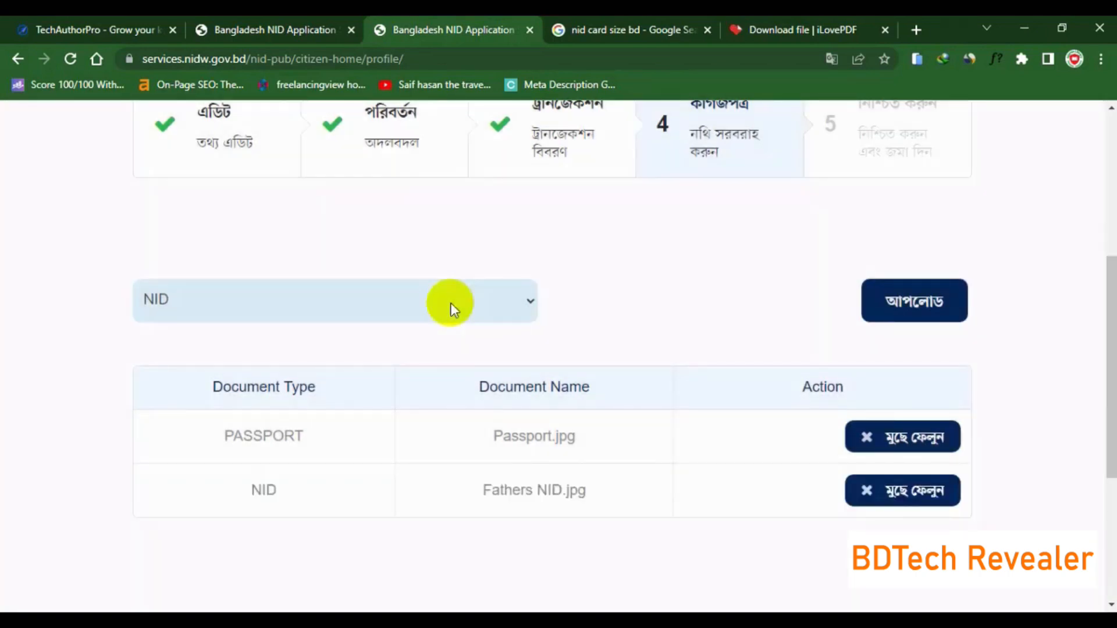
left_click(882, 302)
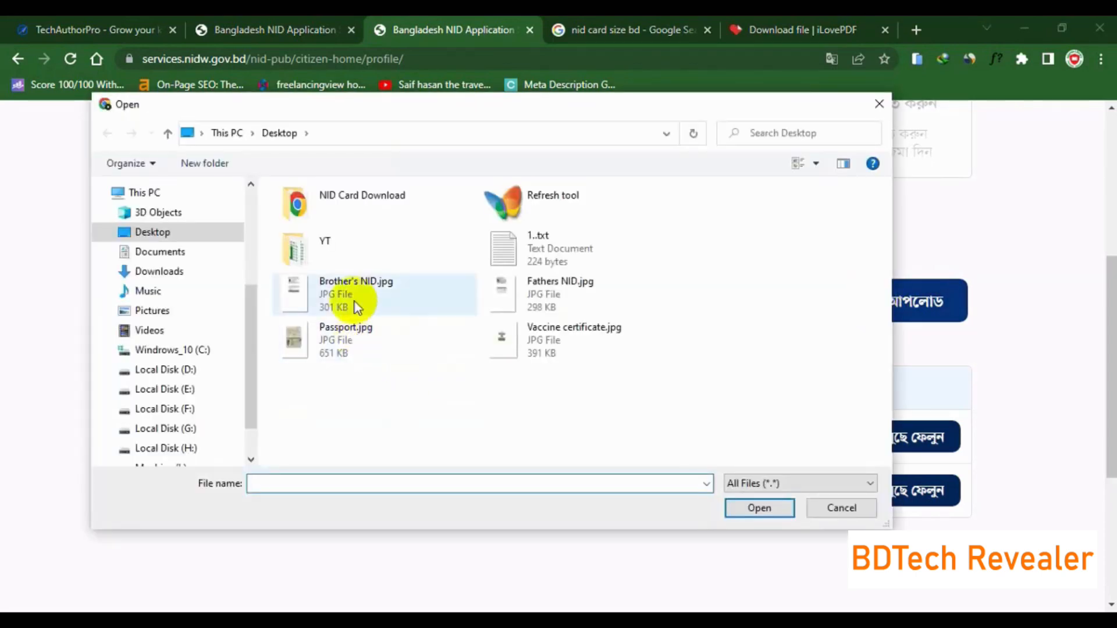
double_click(356, 303)
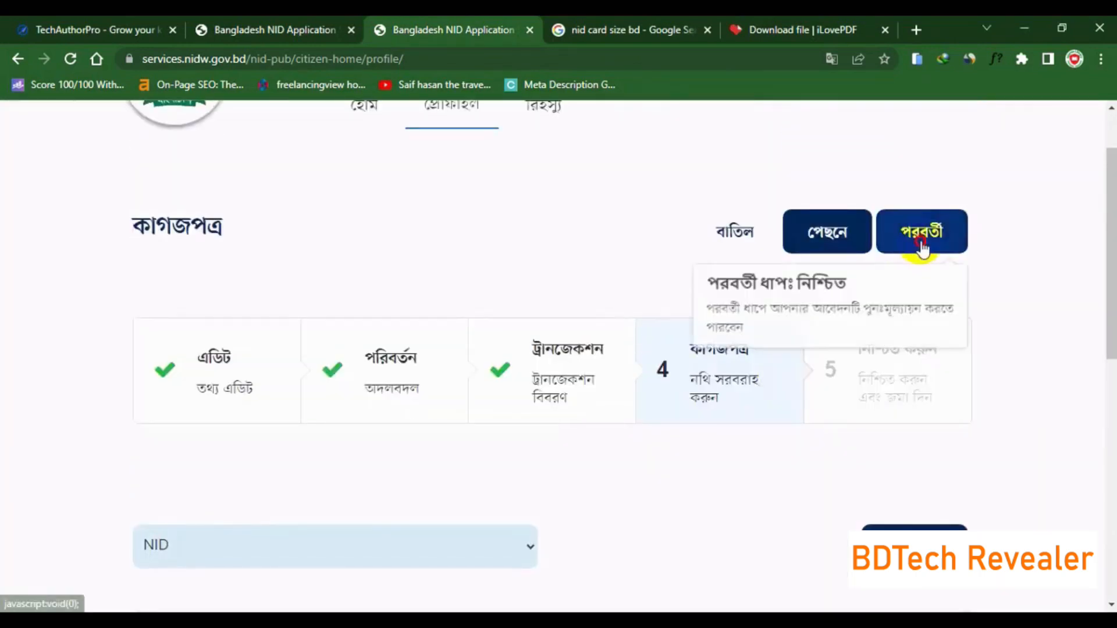
Step: Check the father's-name change and three documents on the নিশ্চিত করুন step, then submit with সাবমিট
left_click(920, 241)
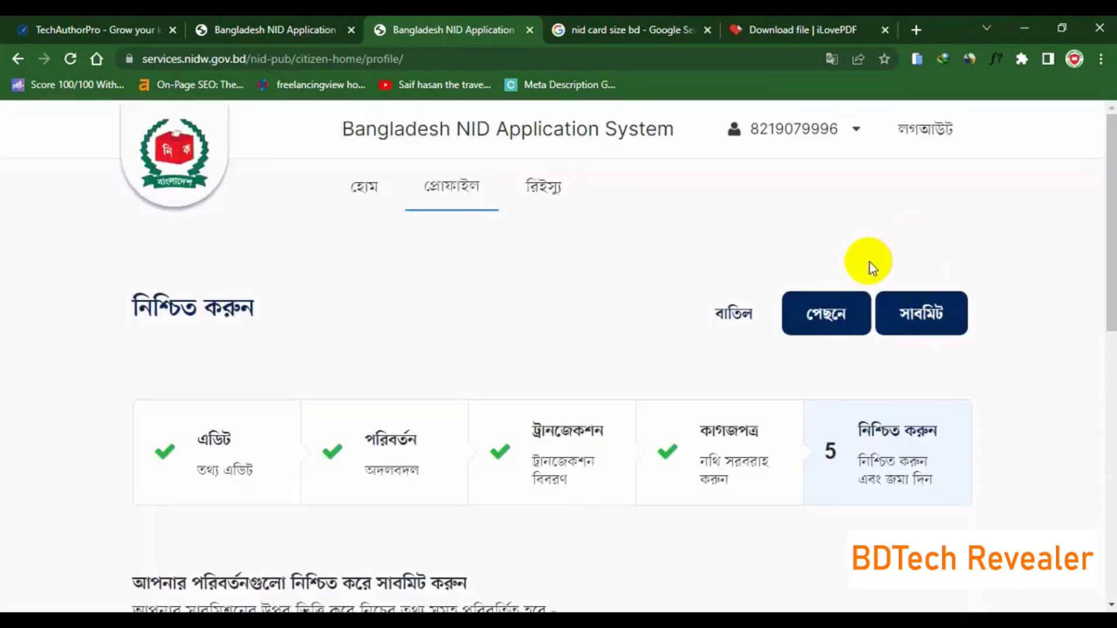
scroll(557, 291, "down", 5)
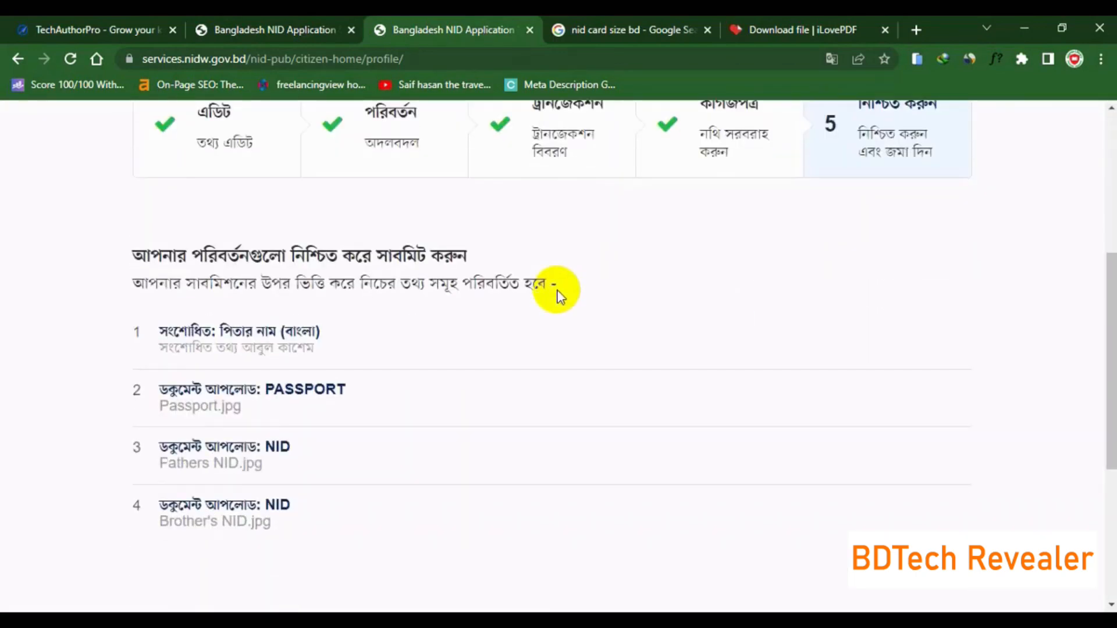
scroll(557, 293, "up", 5)
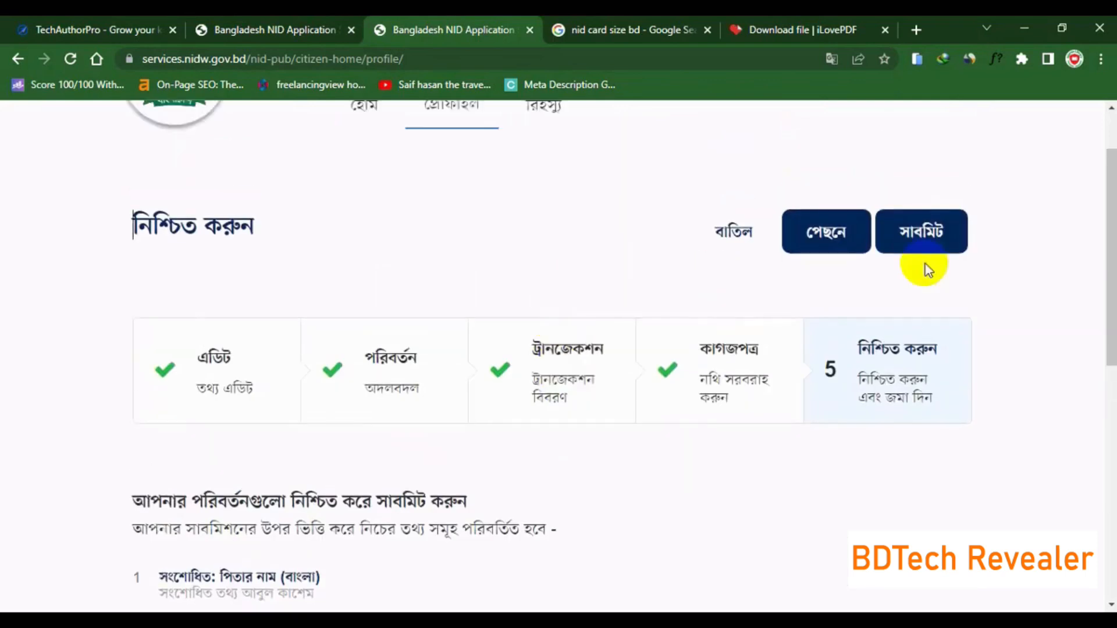
left_click(920, 232)
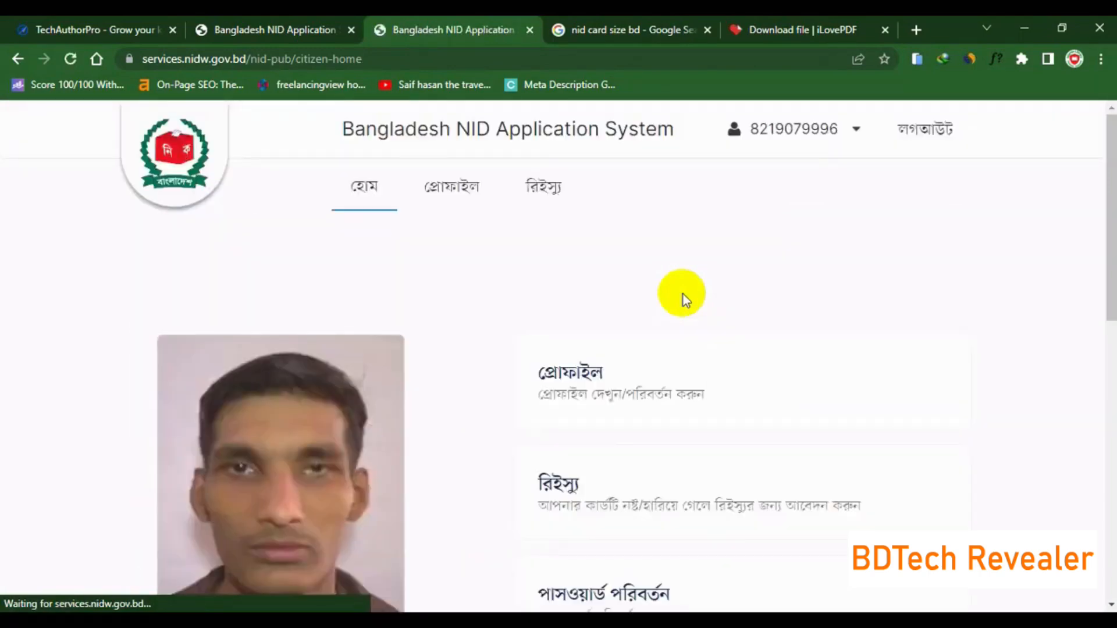
Step: Go to the প্রোফাইল page and scroll to the one-pending-application notice and personal details
scroll(683, 295, "down", 6)
scroll(683, 294, "up", 6)
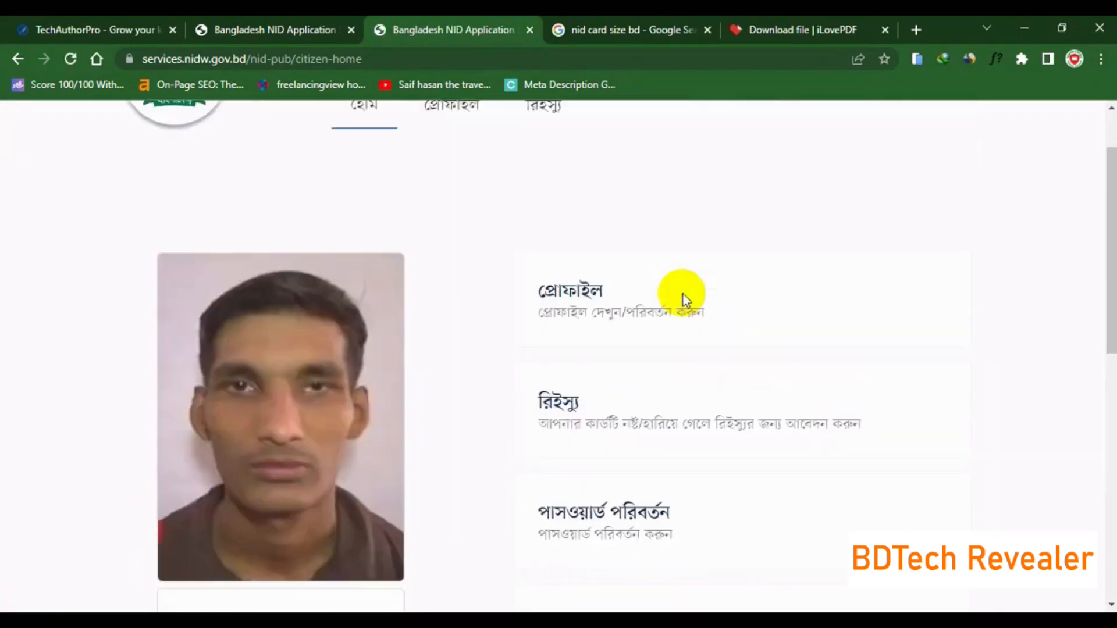
left_click(459, 224)
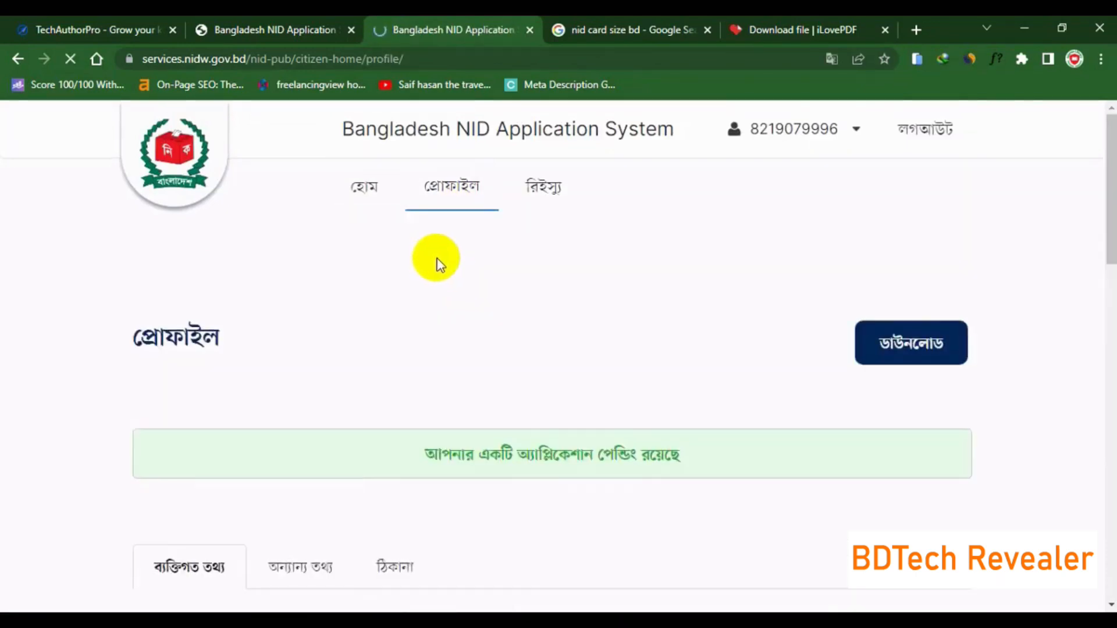
scroll(438, 264, "down", 4)
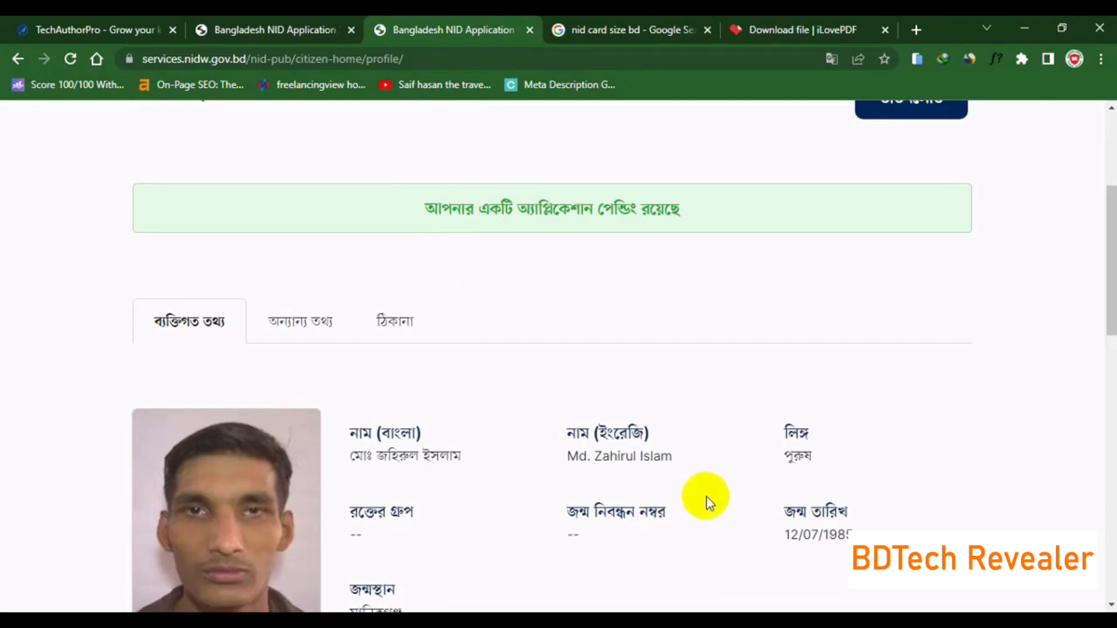
scroll(706, 501, "down", 2)
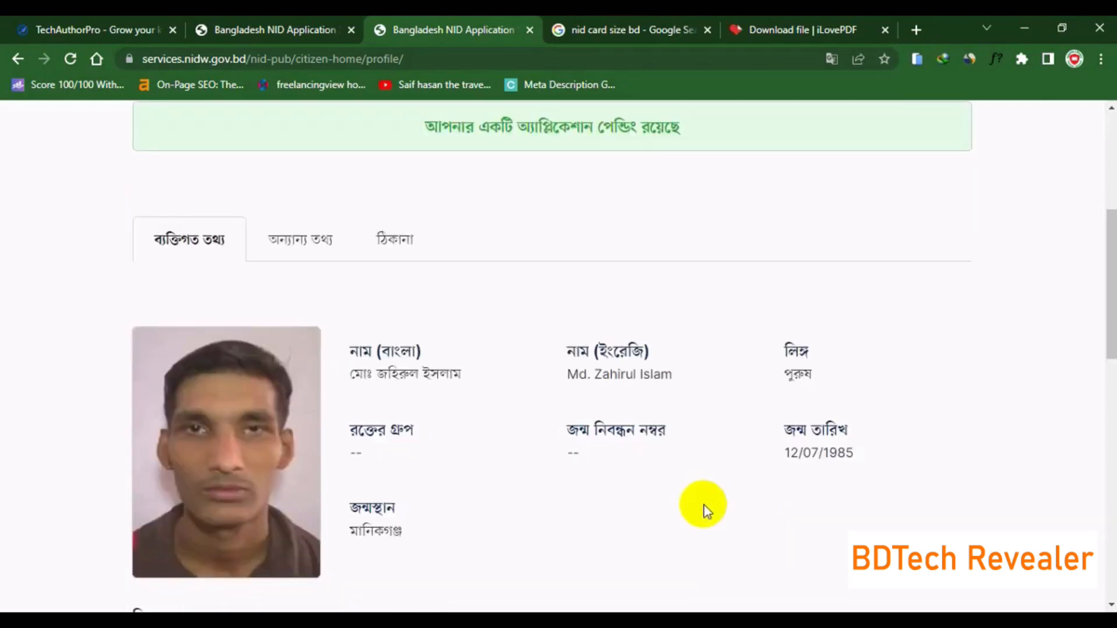